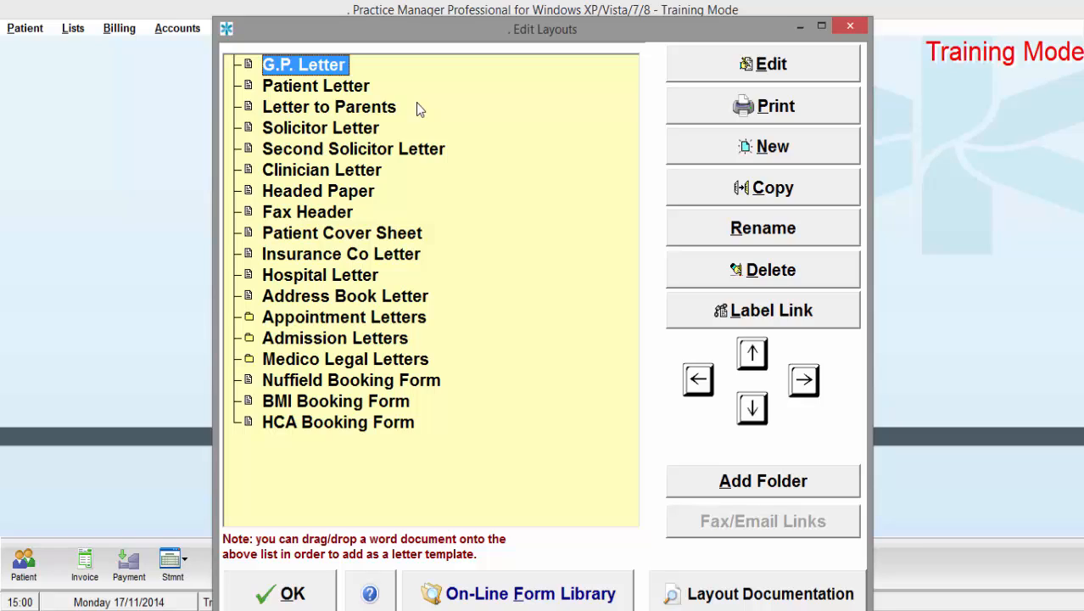
# Step: View the contents of the Appointment Letters folder, and open the G.P. Letter layout for editing in Word
pyautogui.doubleClick(347, 319)
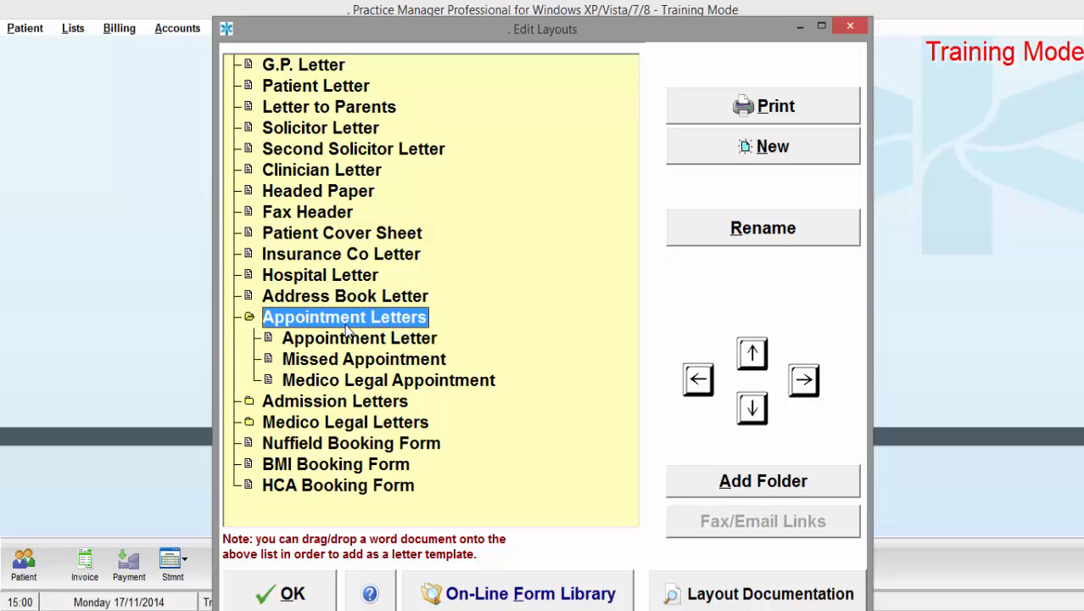
pyautogui.doubleClick(346, 322)
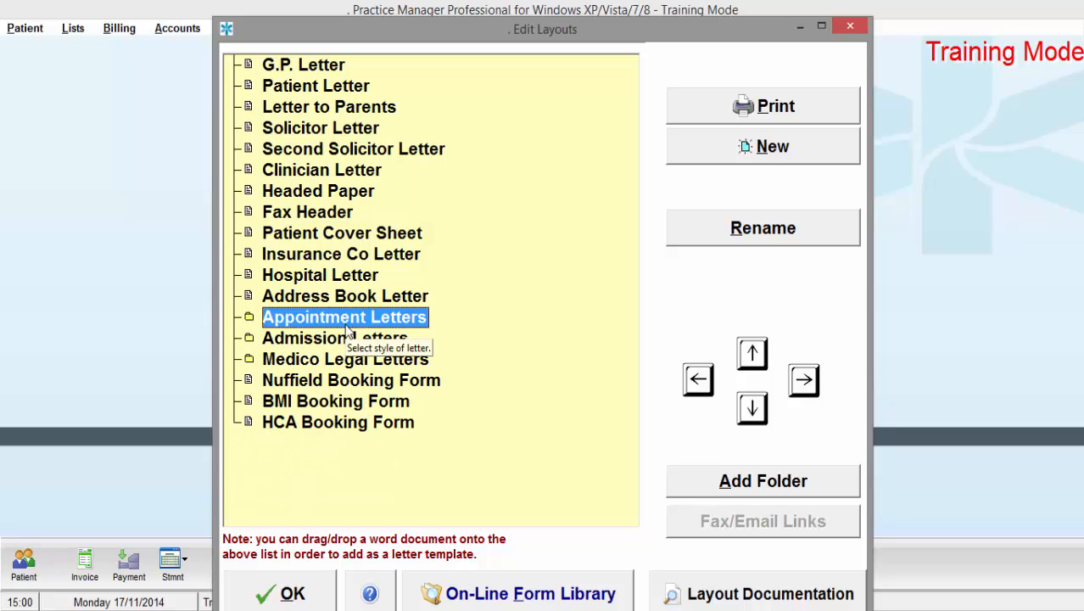
pyautogui.click(331, 75)
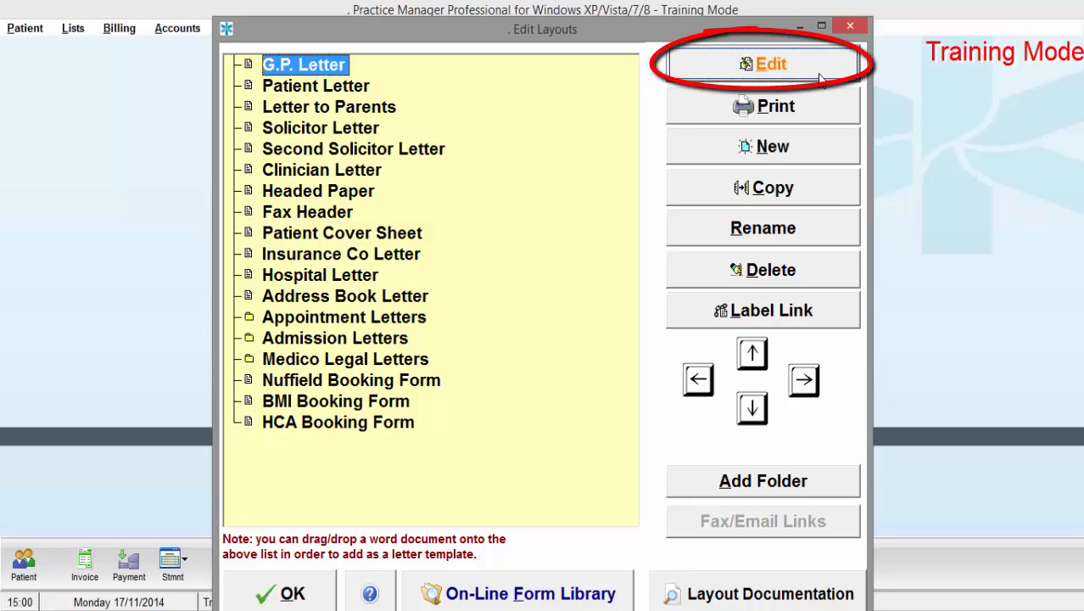
pyautogui.click(763, 65)
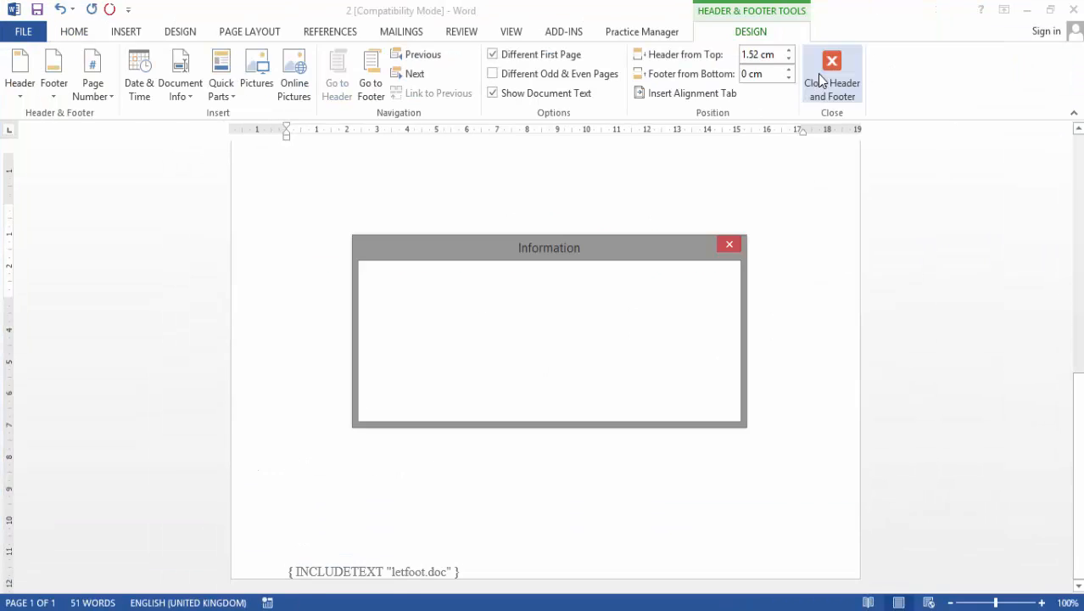
pyautogui.press('Return')
pyautogui.click(819, 80)
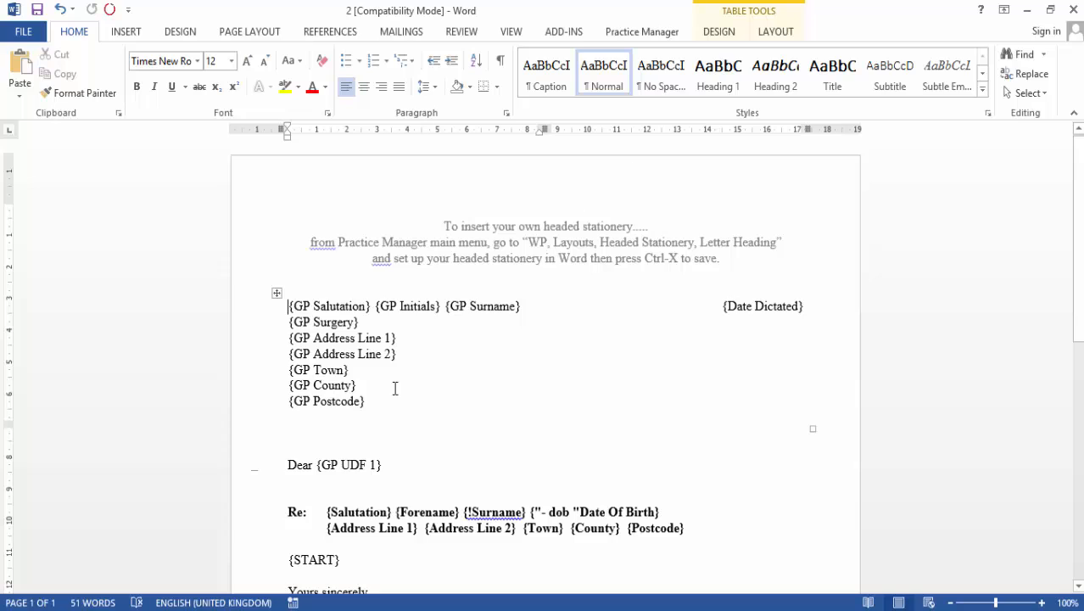
# Step: Bring the {GP Postcode} field up onto the {GP County} line, and save the letter to return to Practice Manager
pyautogui.click(392, 381)
pyautogui.press('Delete')
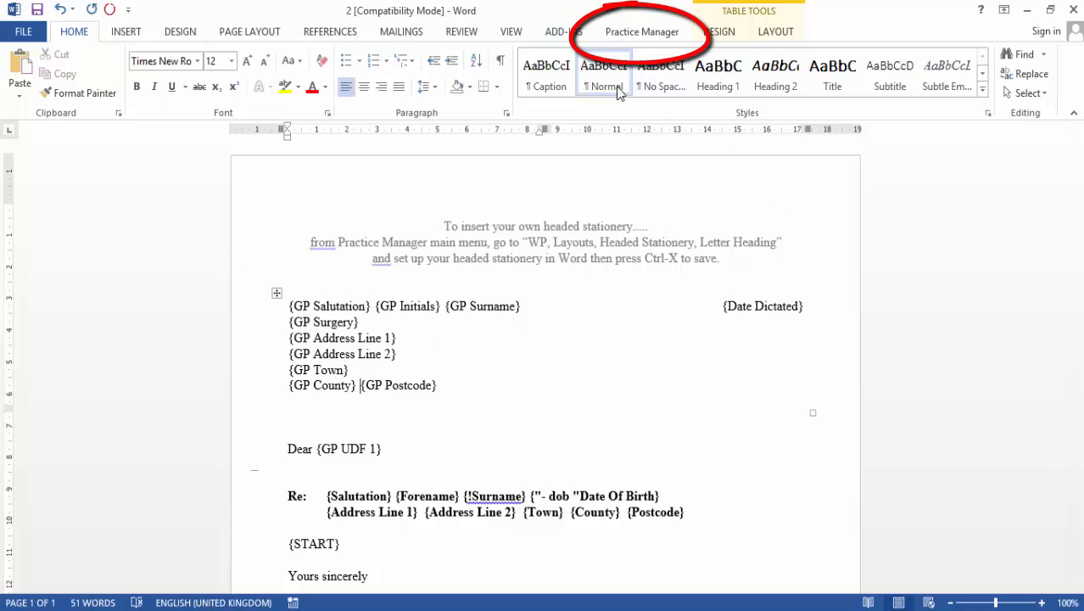
pyautogui.click(651, 38)
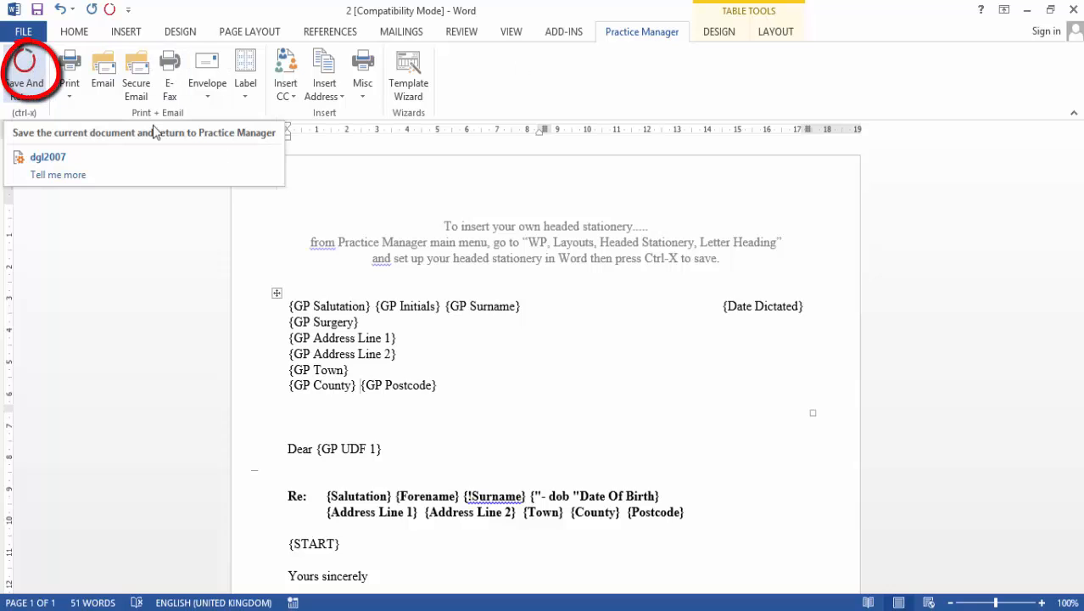
pyautogui.click(517, 381)
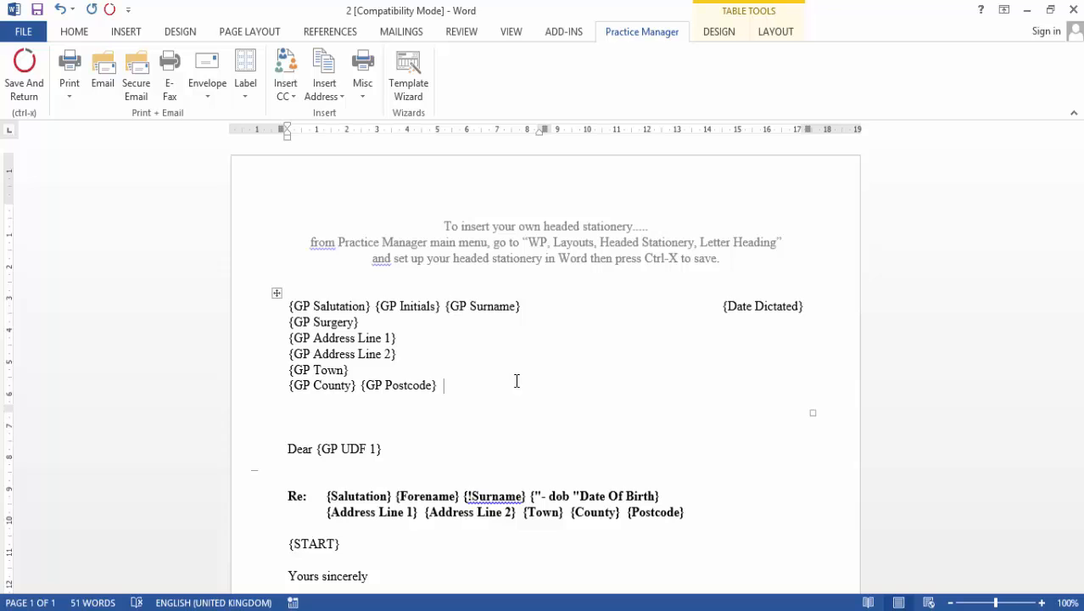
pyautogui.click(36, 93)
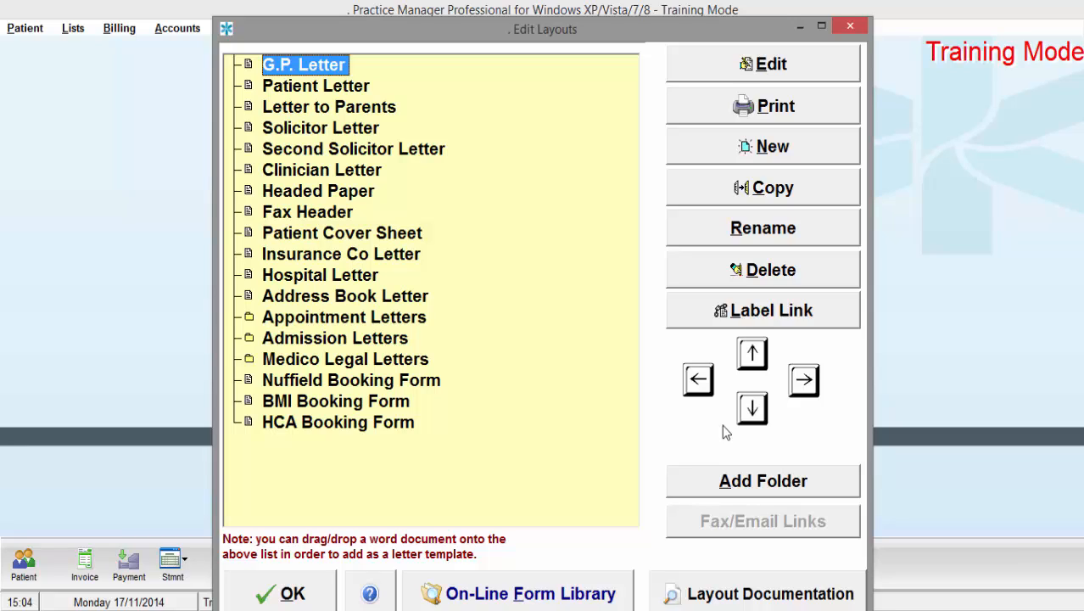
# Step: Copy the G.P. Letter layout as "GP Letter 2" with its label linked to G.P., and open the copy for editing
pyautogui.click(773, 149)
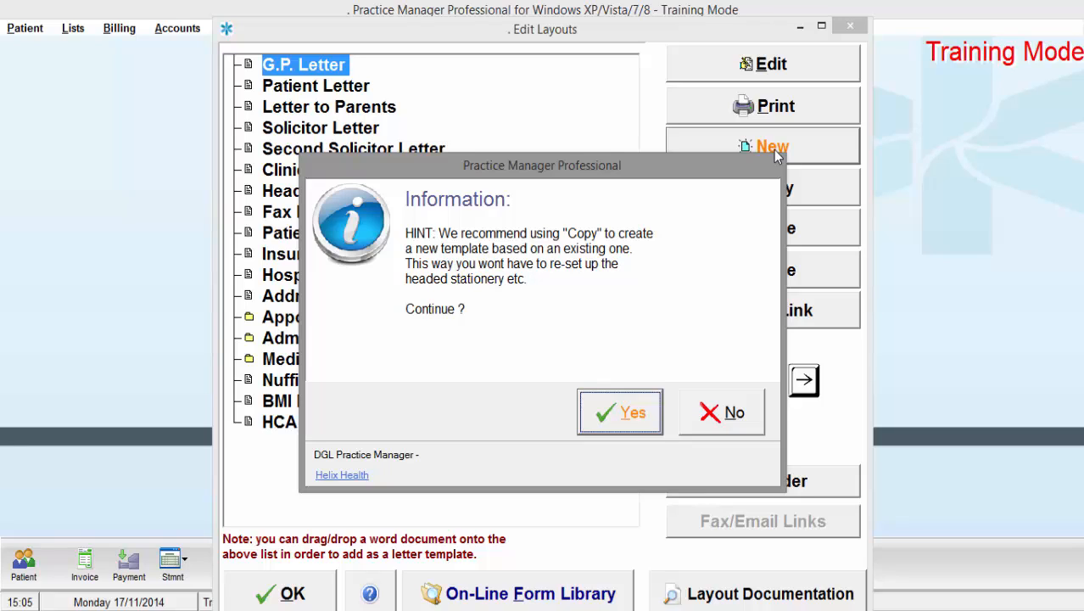
pyautogui.click(727, 414)
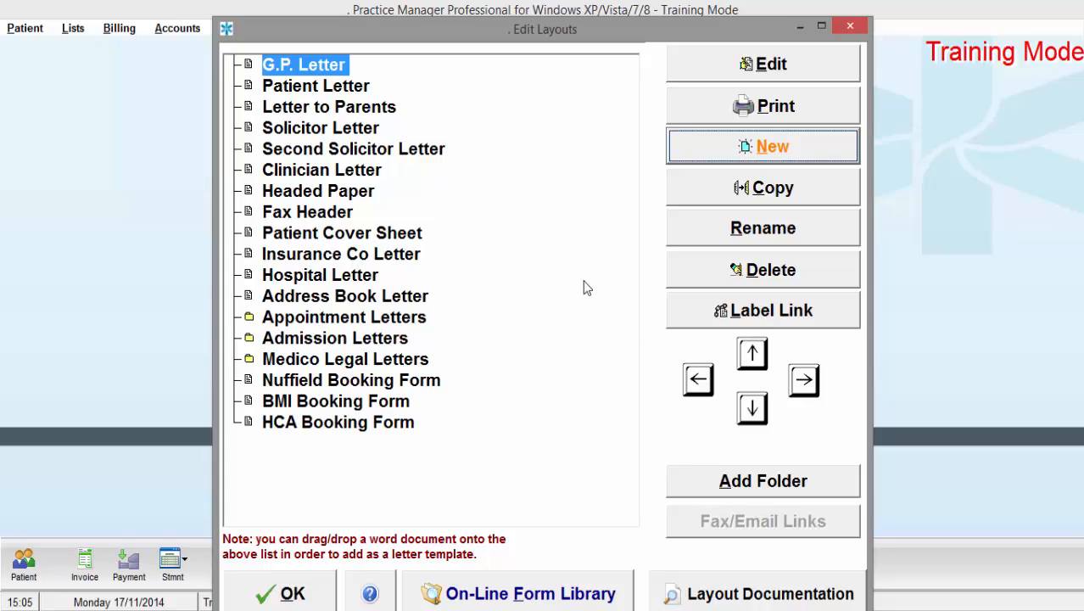
pyautogui.click(298, 71)
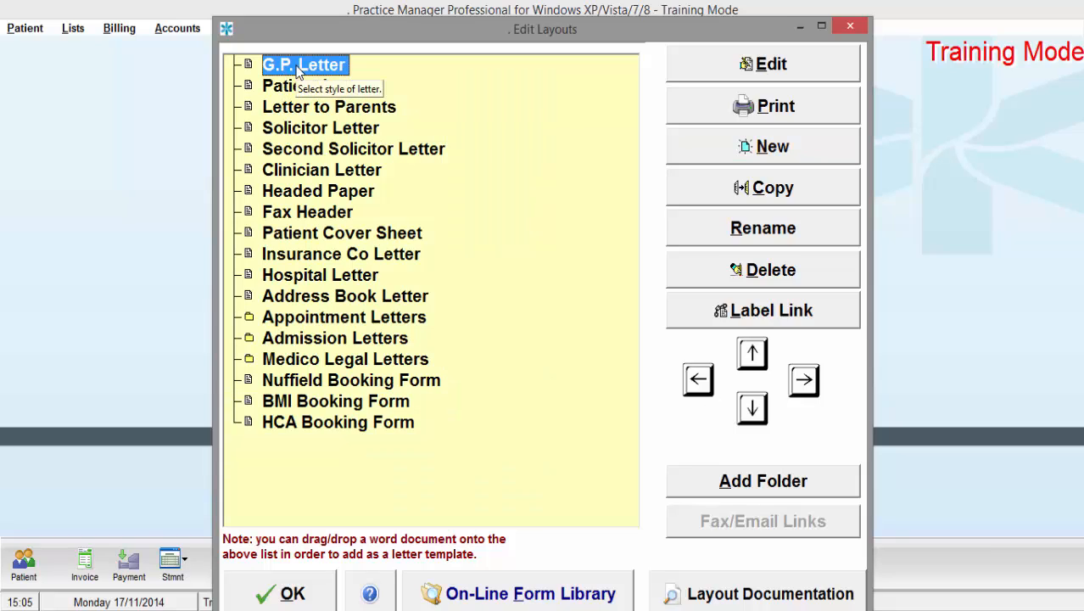
pyautogui.click(754, 190)
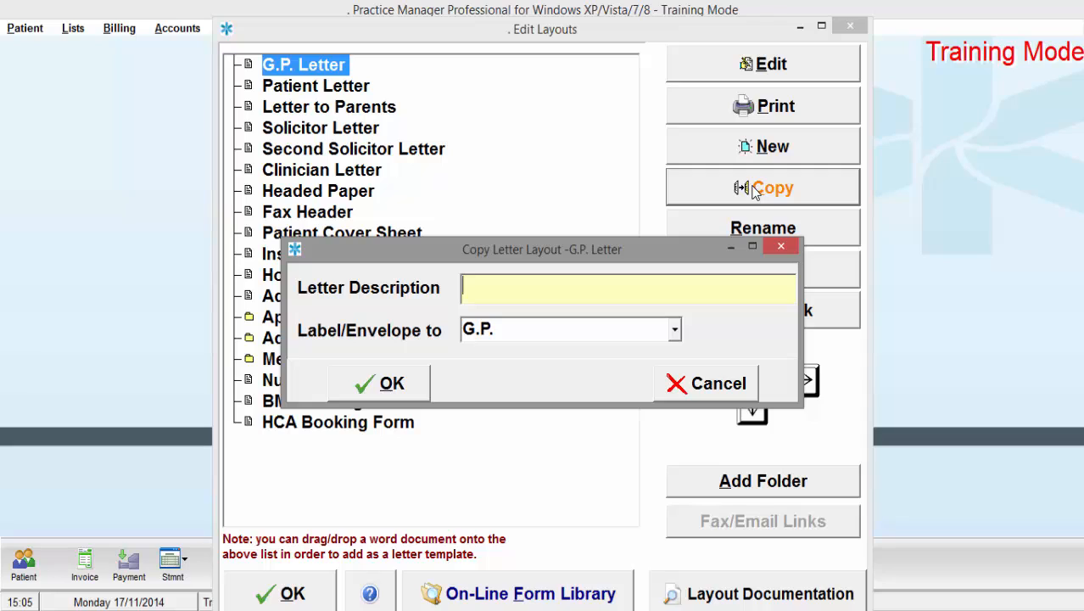
pyautogui.write('GP Letter 2')
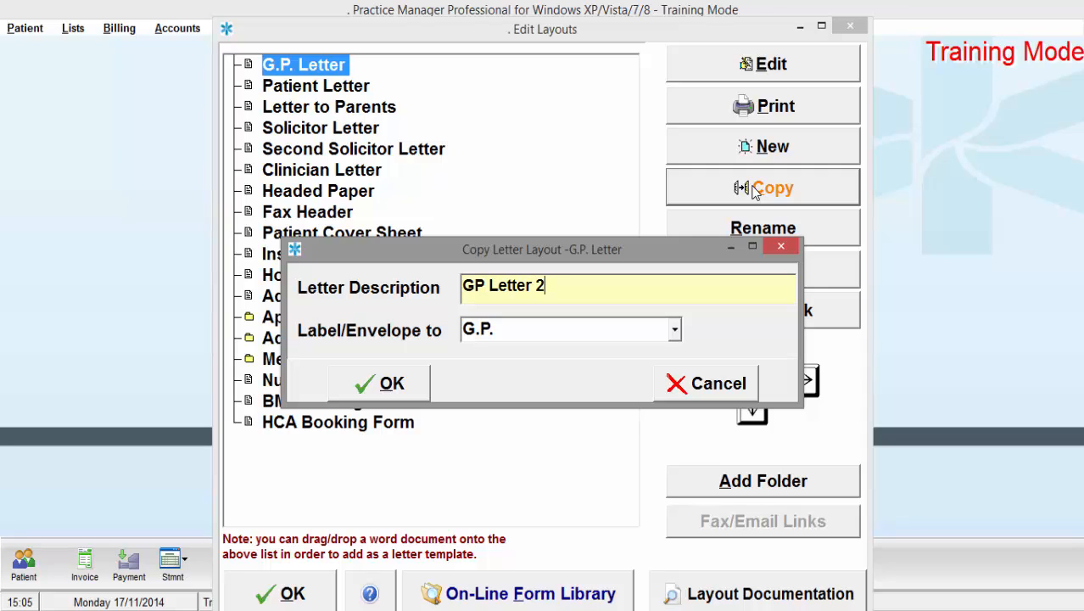
pyautogui.click(392, 384)
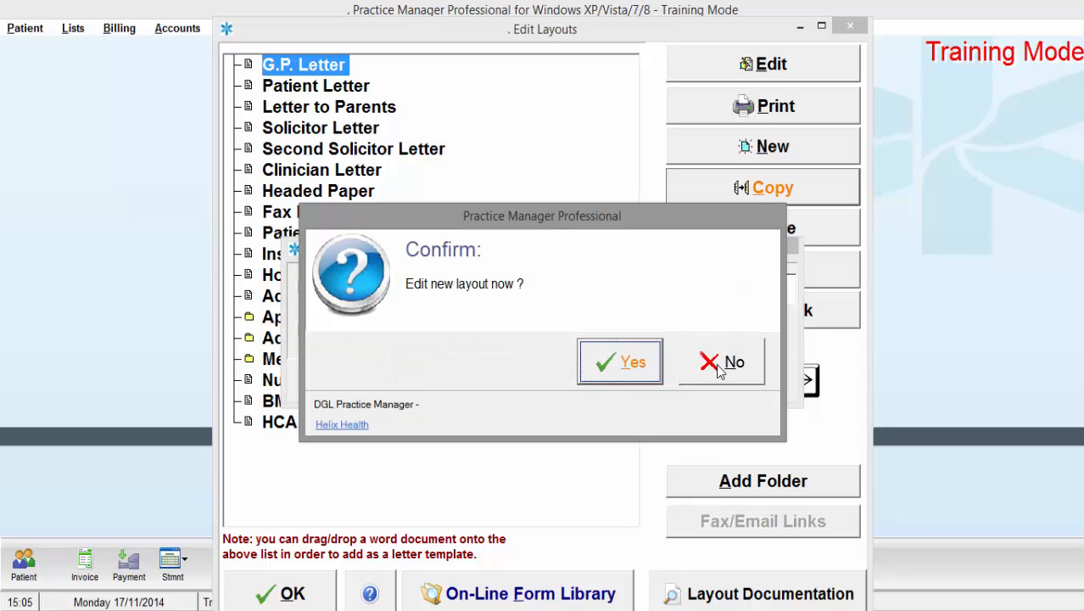
pyautogui.click(719, 365)
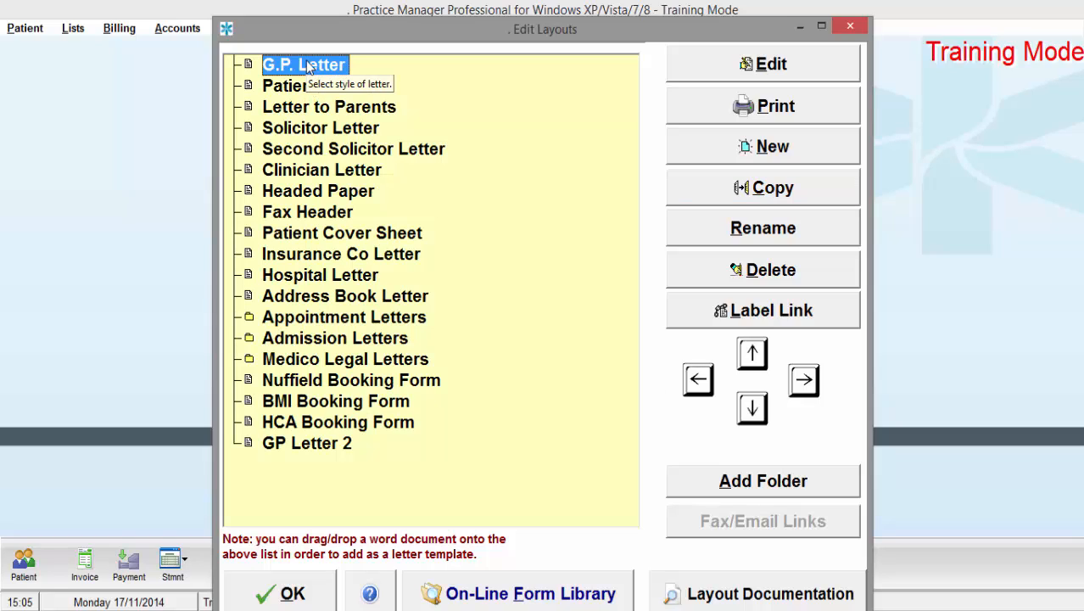
pyautogui.click(298, 444)
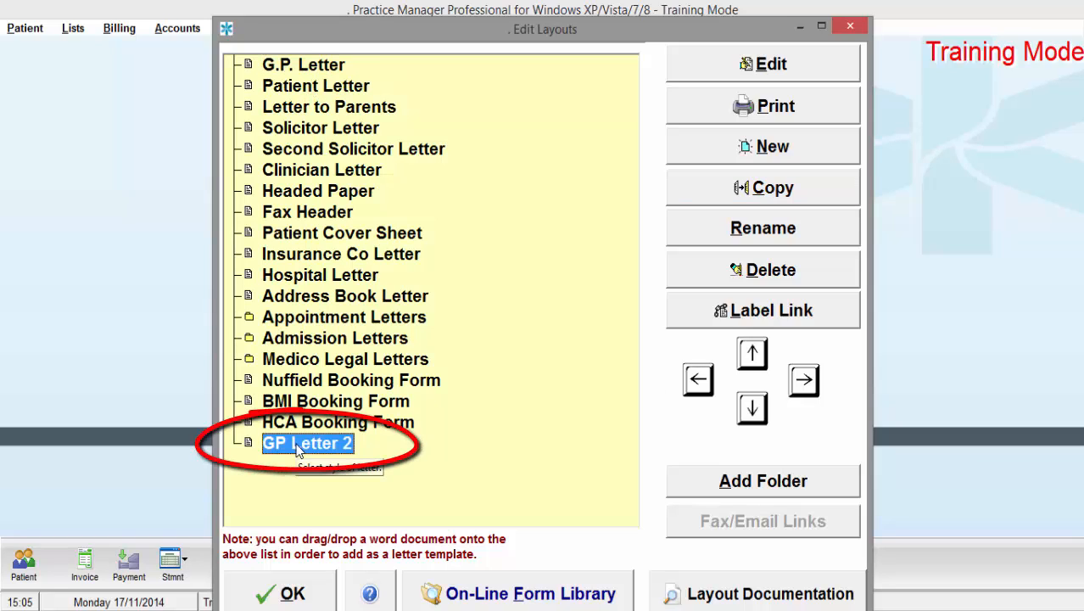
pyautogui.click(788, 70)
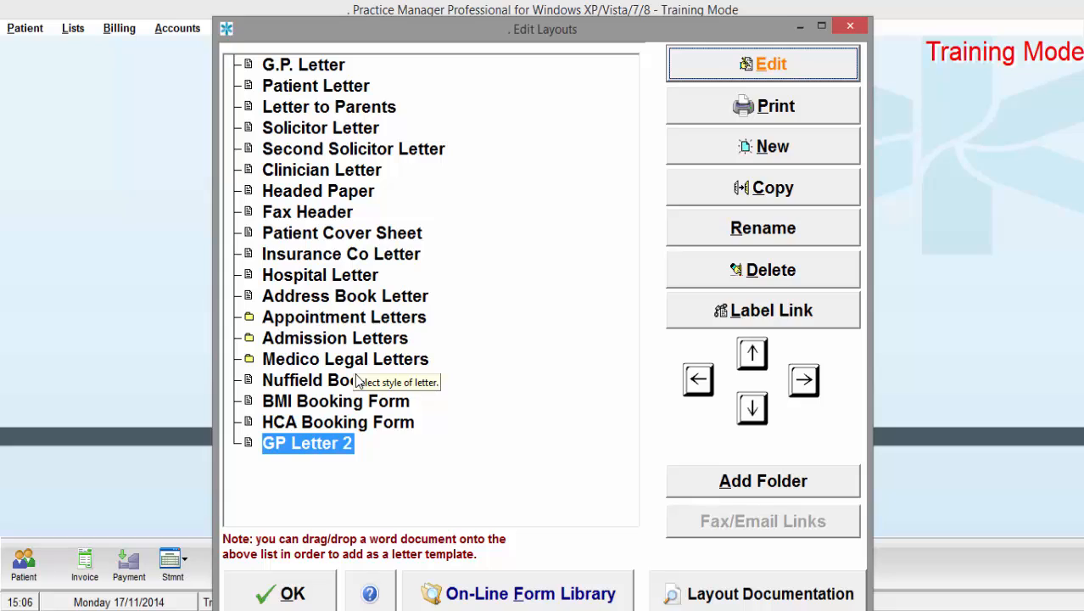
# Step: Move GP Letter 2 up the layout list to sit between Fax Header and Patient Cover Sheet
pyautogui.click(318, 448)
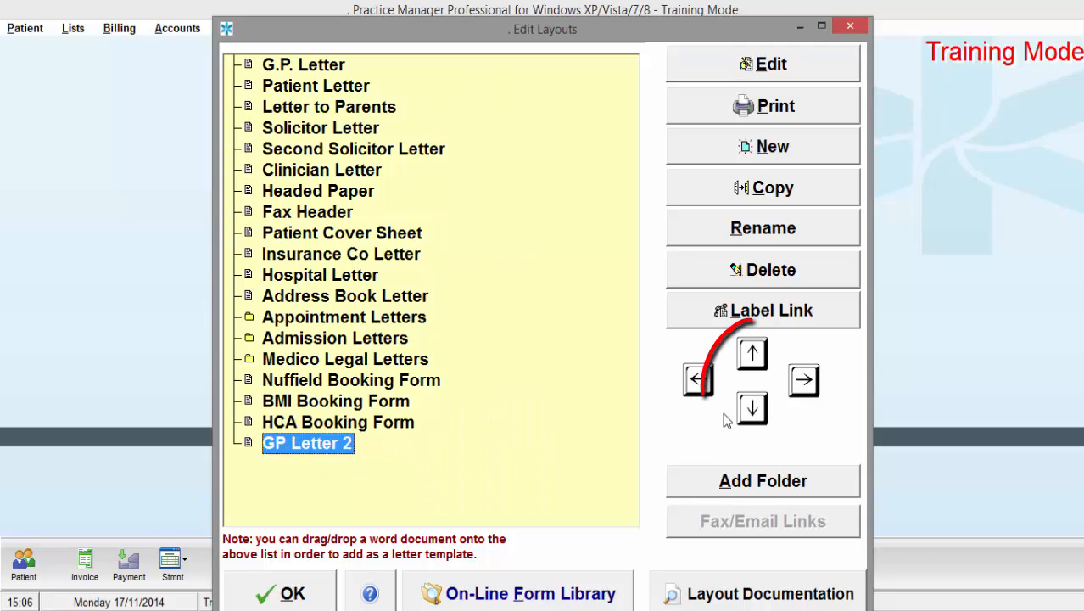
pyautogui.click(752, 356)
pyautogui.click(752, 356)
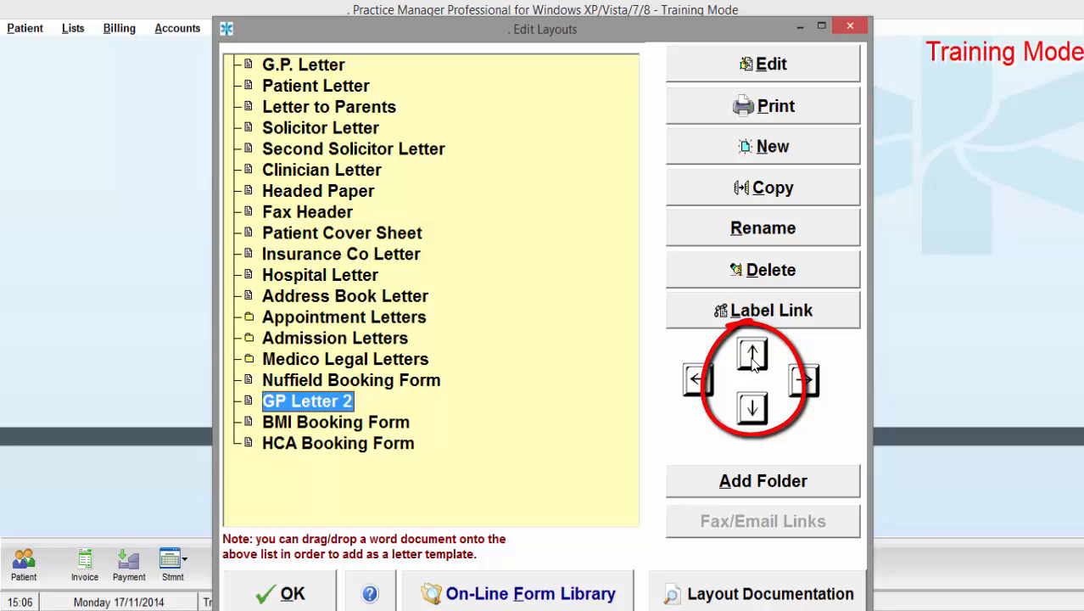
pyautogui.click(753, 356)
pyautogui.click(752, 358)
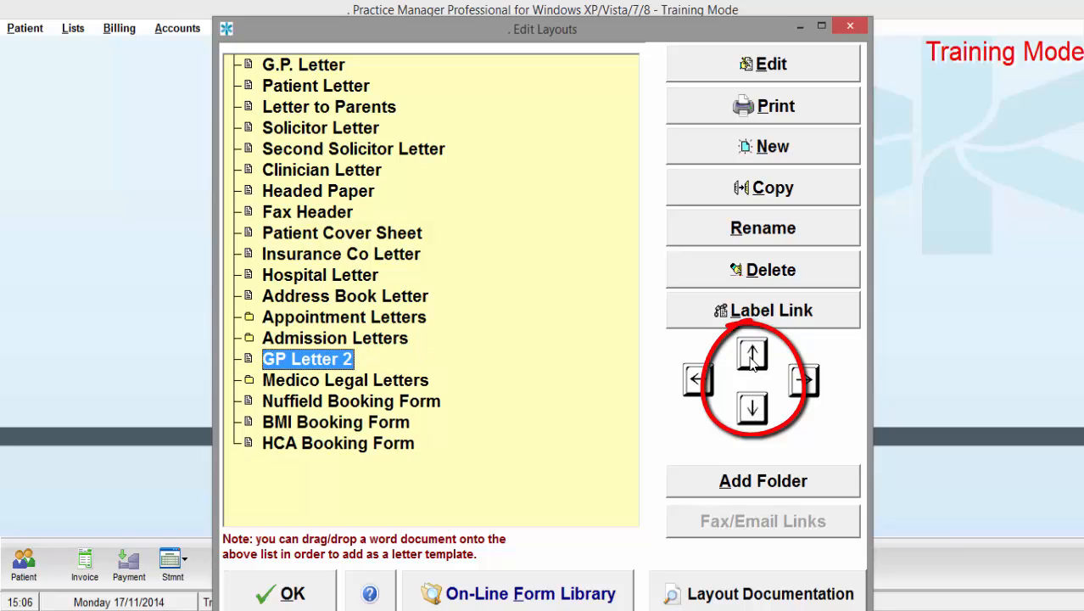
pyautogui.click(753, 358)
pyautogui.click(752, 361)
pyautogui.click(752, 358)
pyautogui.click(753, 358)
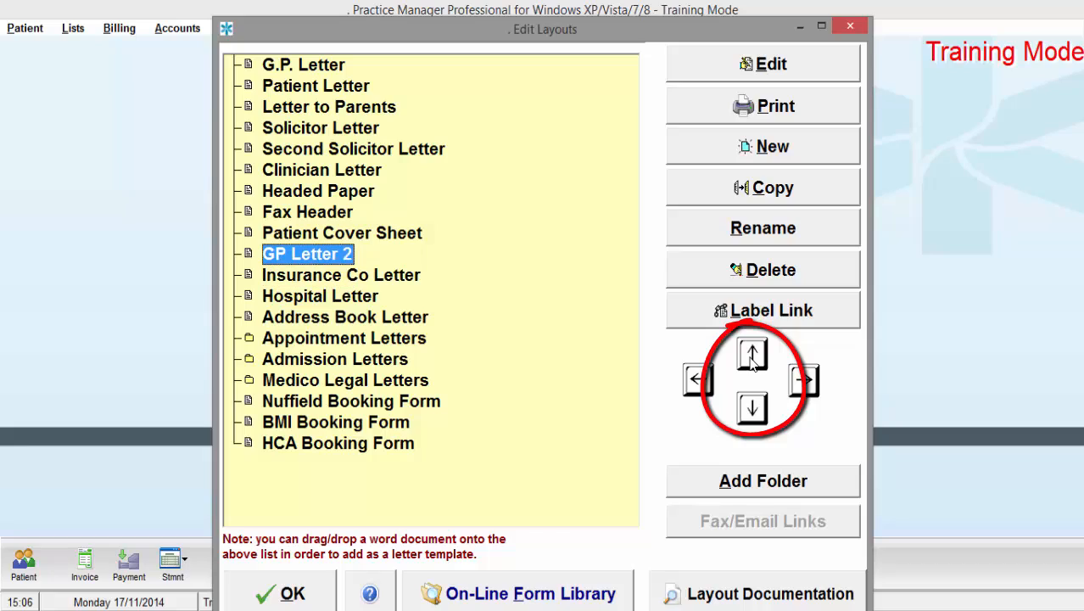
pyautogui.click(753, 358)
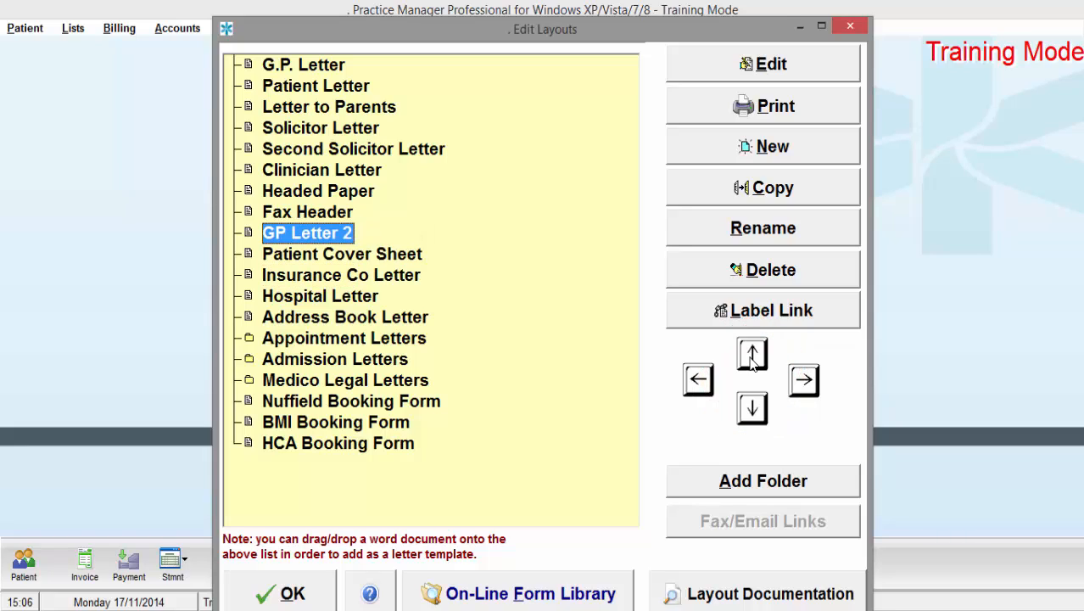
# Step: Move the Nuffield Booking Form into the Medico Legal Letters folder, and back out of it
pyautogui.click(372, 406)
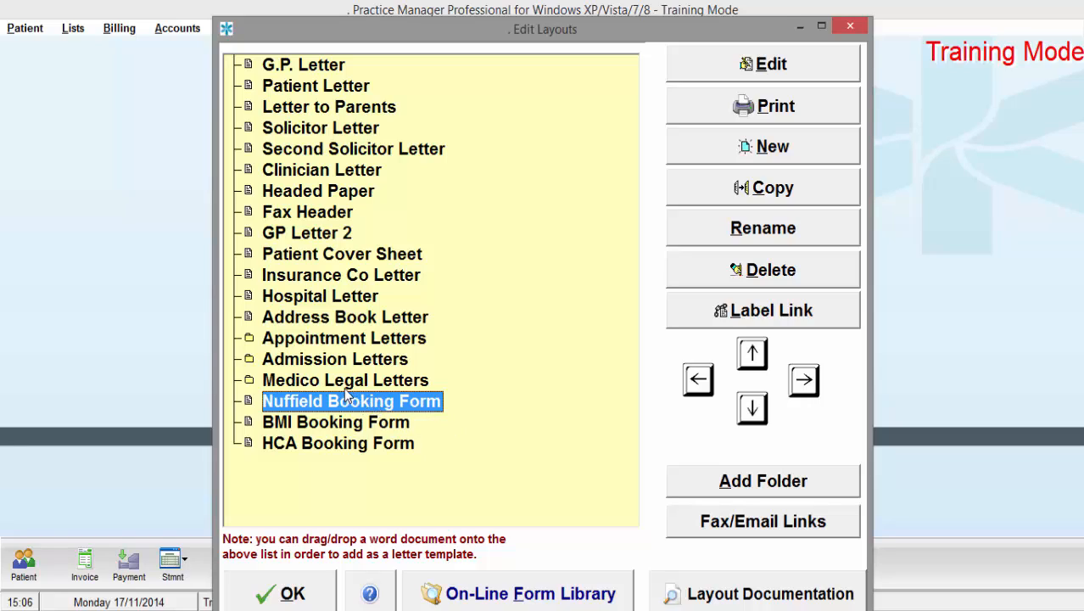
pyautogui.click(806, 382)
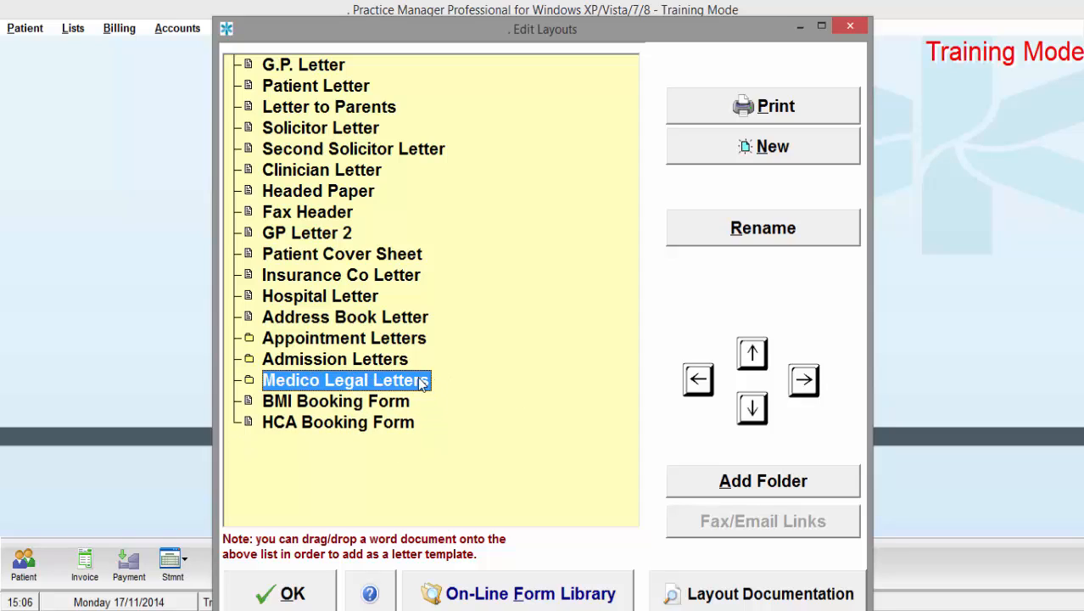
pyautogui.doubleClick(422, 384)
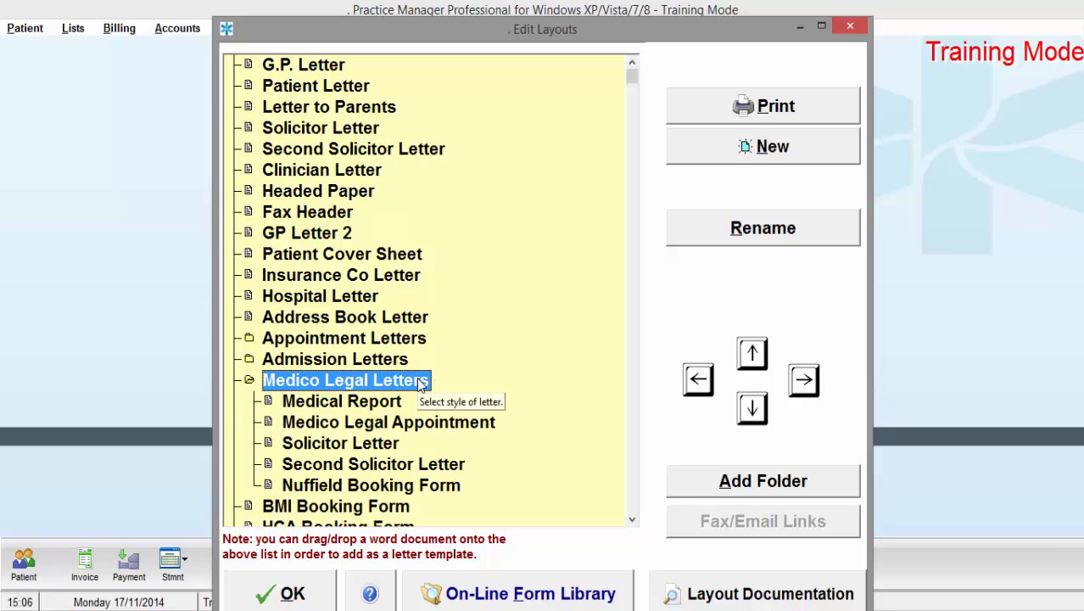
pyautogui.click(408, 488)
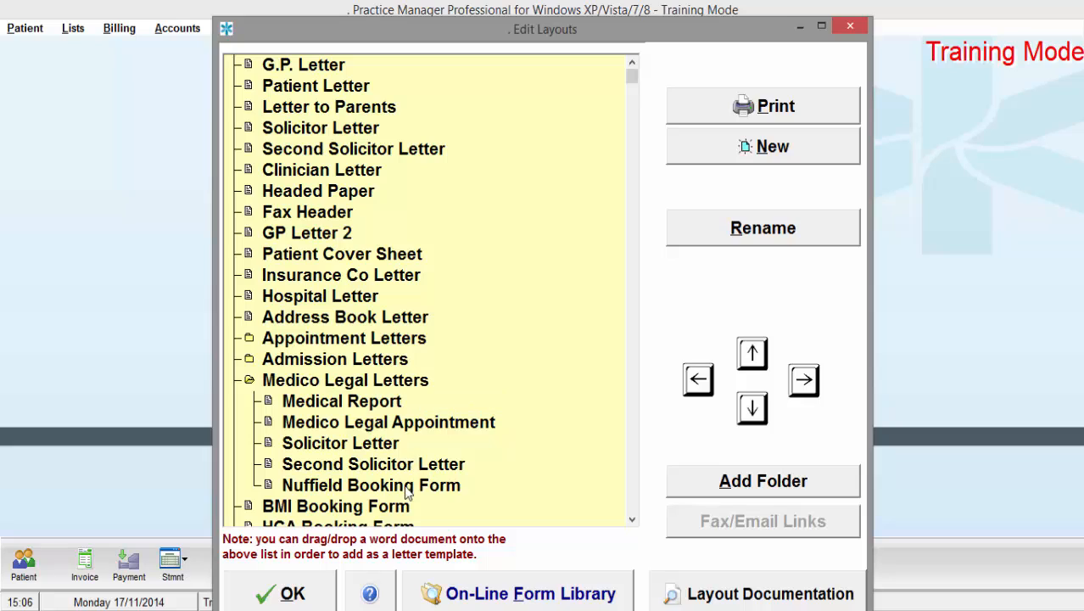
pyautogui.click(700, 382)
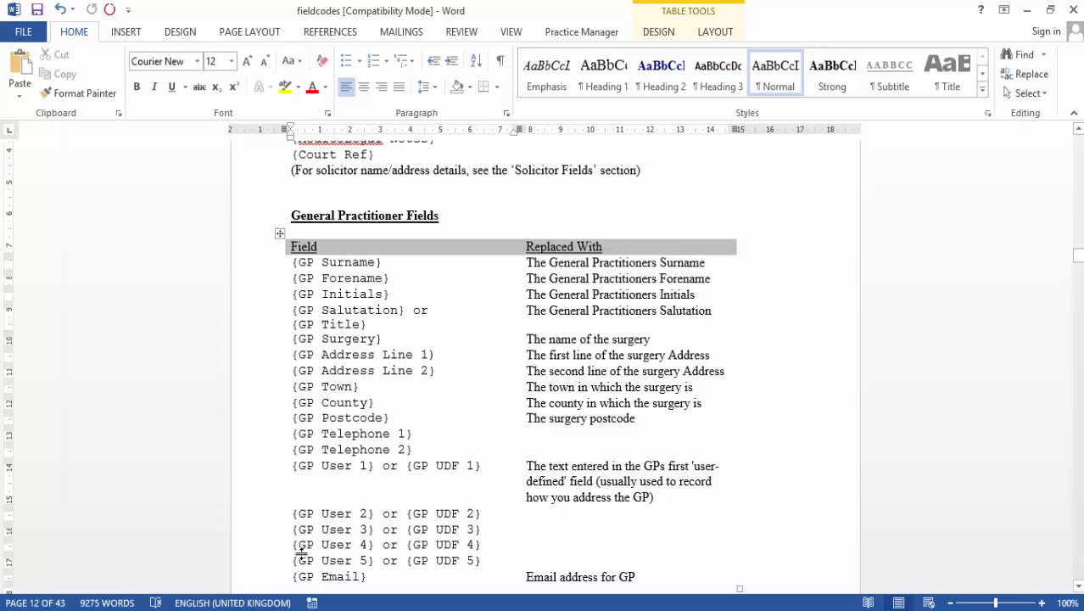
# Step: Review the field code tables in the fieldcodes Word document, from the General Practitioner Fields to the Surgeon Fields
pyautogui.scroll(-15, 338, 371)
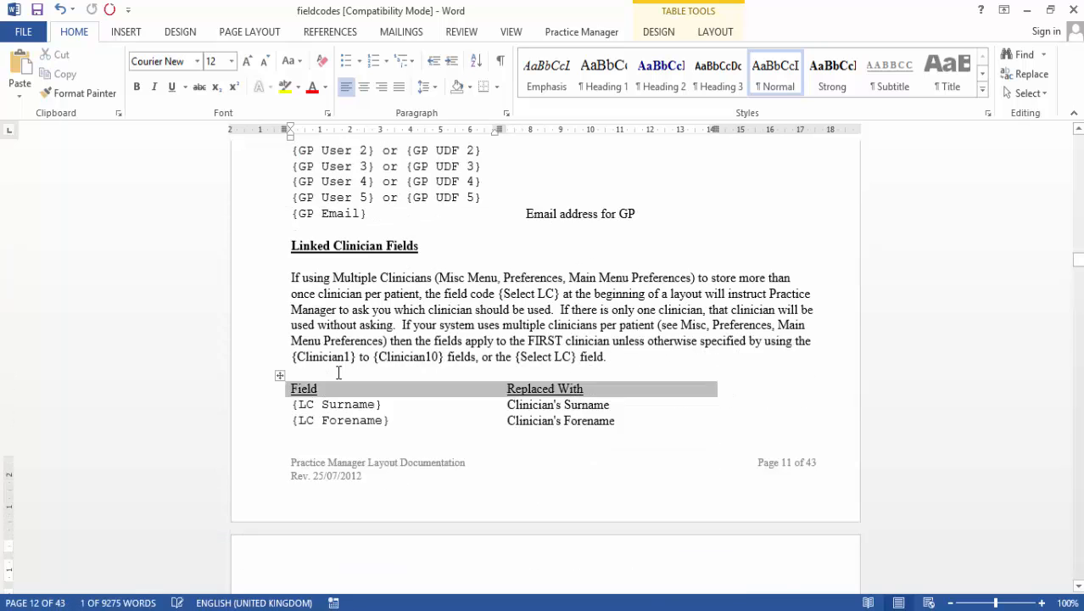
pyautogui.press('pagedown')
pyautogui.press('pagedown')
pyautogui.press('pagedown')
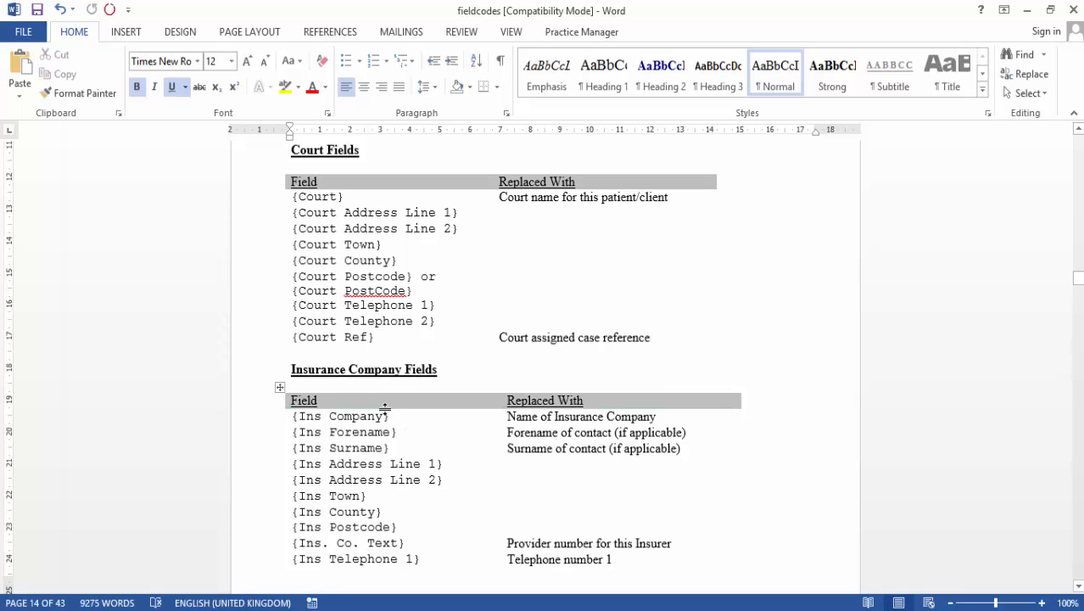
pyautogui.click(360, 433)
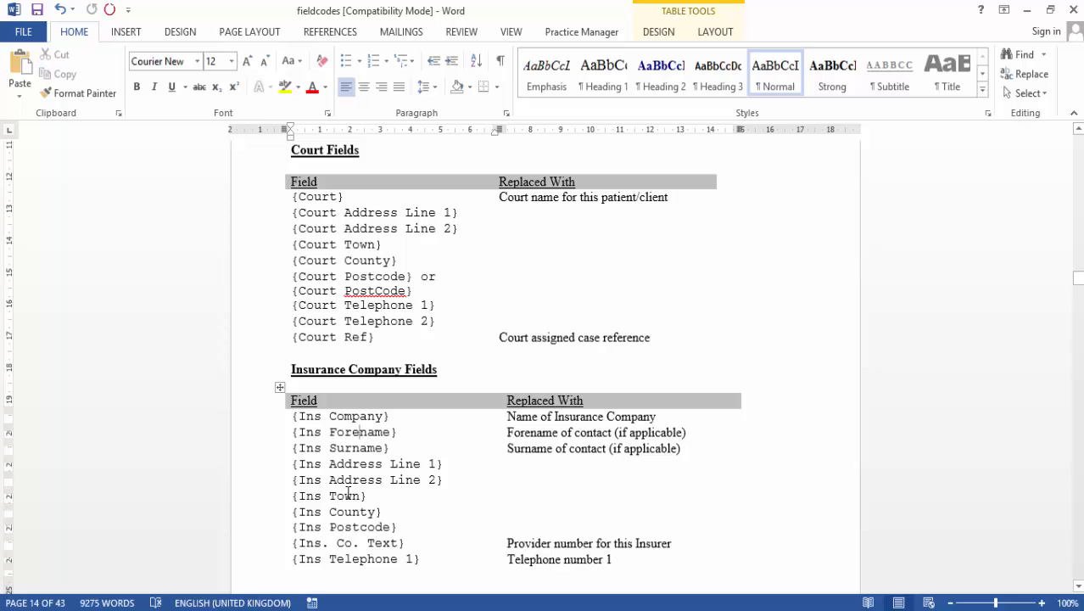
pyautogui.press('pagedown')
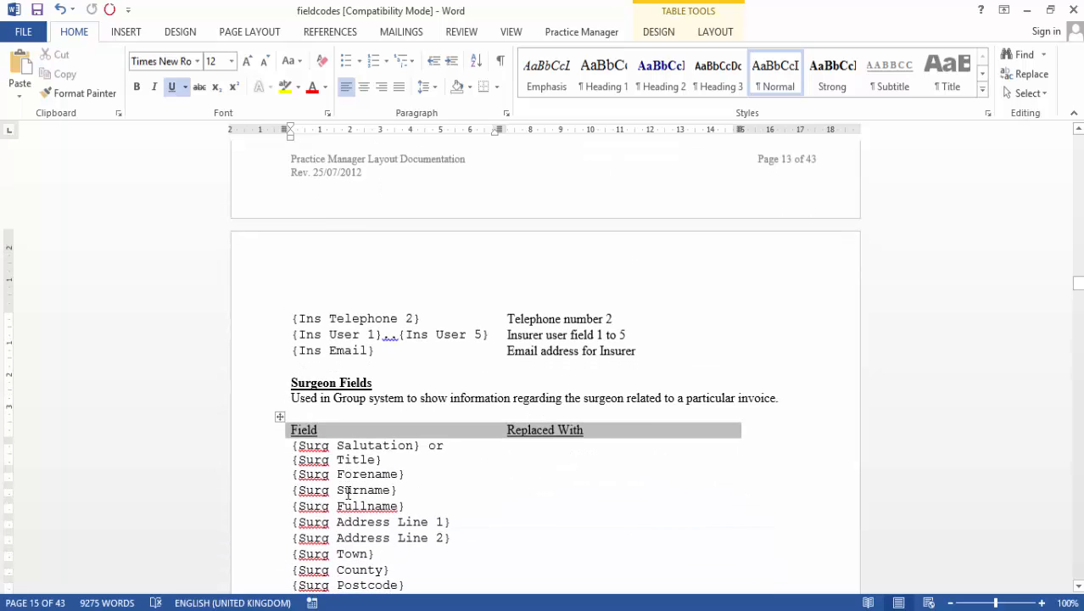
pyautogui.press('pageup')
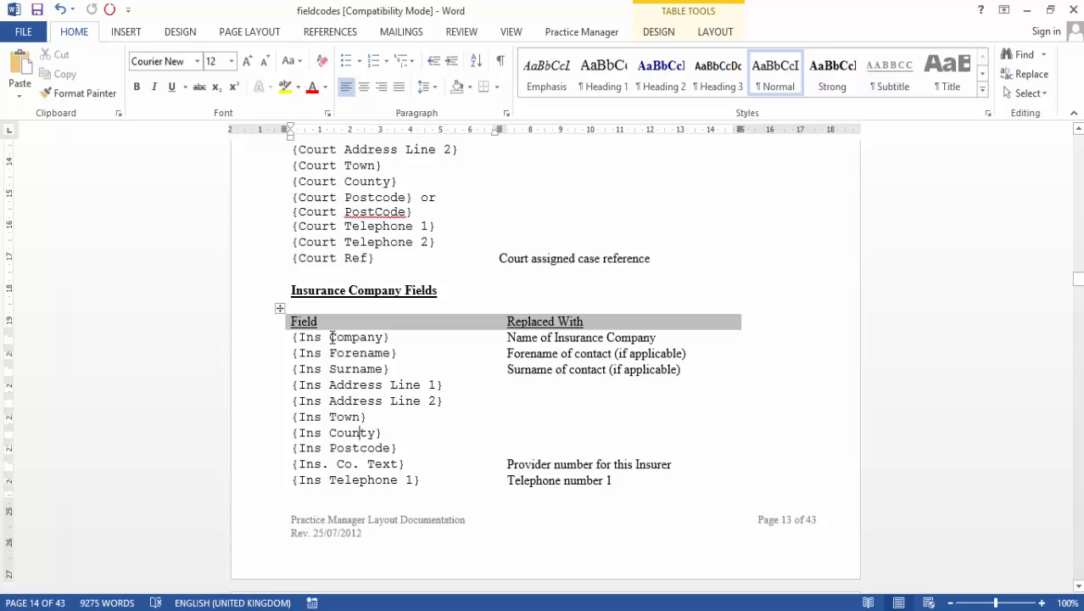
# Step: Delete the space between "Ins" and "Company" in the {Ins Company} code under Insurance Company Fields
pyautogui.moveTo(299, 337); pyautogui.dragTo(295, 338)
pyautogui.click(330, 336)
pyautogui.press('Left')
pyautogui.press('Left')
pyautogui.press('Left')
pyautogui.press('Left')
pyautogui.press('Right')
pyautogui.press('Right')
pyautogui.press('Right')
pyautogui.press('Right')
pyautogui.press('Right')
pyautogui.press('Right')
pyautogui.press('Left')
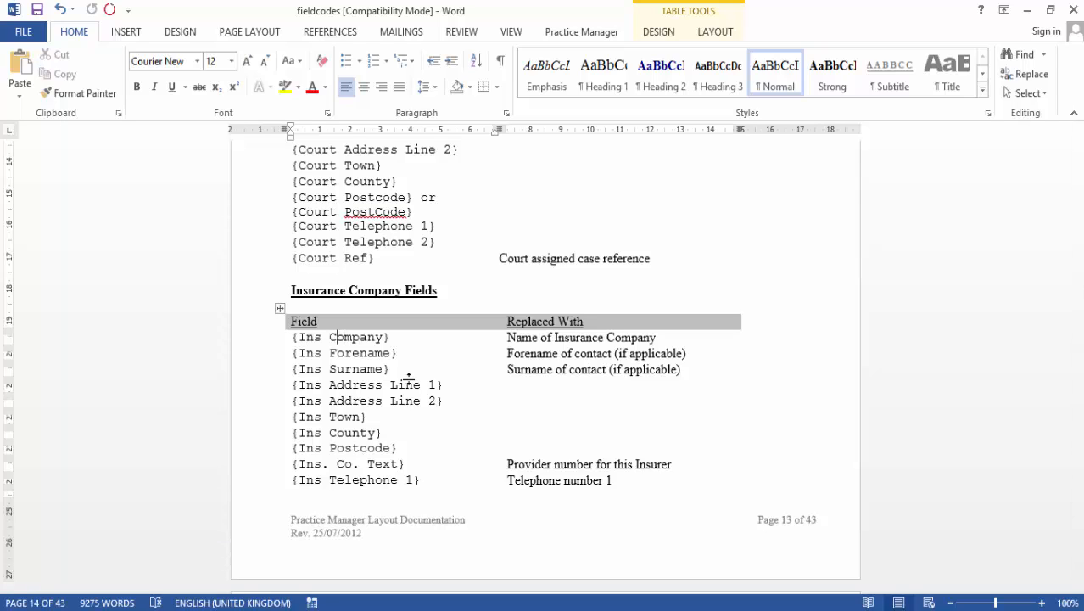
pyautogui.press('Left')
pyautogui.press('BackSpace')
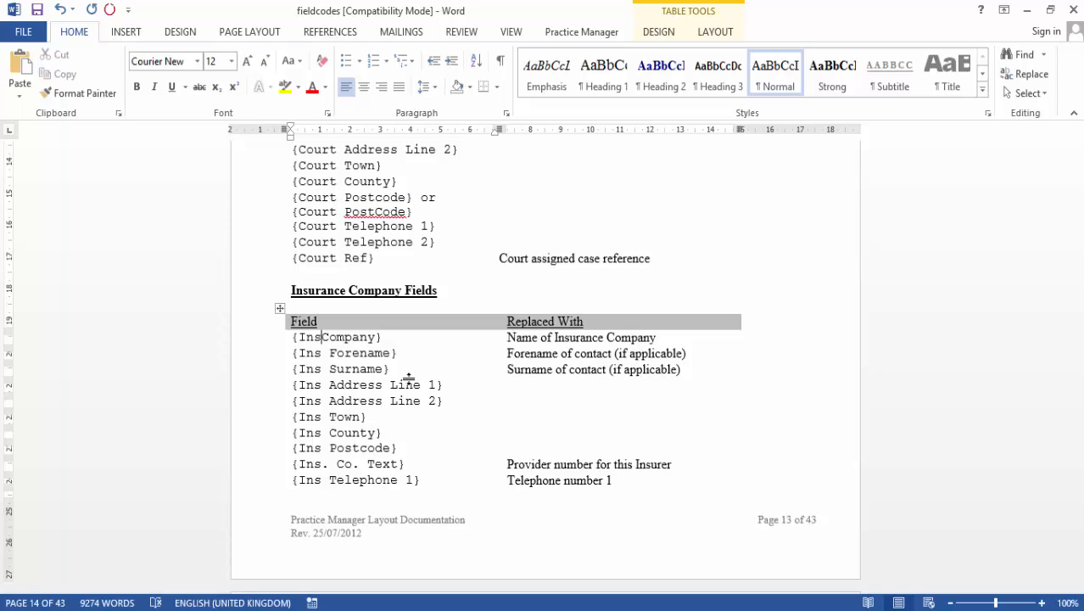
# Step: Replace the closing curly brace of the Ins Company code with a square bracket, and remove that bracket again
pyautogui.press('Right')
pyautogui.press('Right')
pyautogui.press('Right')
pyautogui.press('Right')
pyautogui.press('Right')
pyautogui.press('Right')
pyautogui.press('Right')
pyautogui.press('Right')
pyautogui.press('BackSpace')
pyautogui.write(']')
pyautogui.press('BackSpace')
# Step: Change the capital C of Company in the Ins Company code to a lowercase c
pyautogui.press('Left')
pyautogui.press('Left')
pyautogui.press('Left')
pyautogui.press('Left')
pyautogui.press('Left')
pyautogui.press('Left')
pyautogui.press('Left')
pyautogui.press('Delete')
pyautogui.write('c')
# Step: Restore the closing curly brace and the capital C in the {Ins Company} code
pyautogui.press('End')
pyautogui.write('}')
pyautogui.press('Delete')
pyautogui.write('C')
# Step: Open the Practice Manager Template Wizard with the cursor in the Replaced With cell of {Ins Address Line 2}, and accept its notice
pyautogui.click(621, 402)
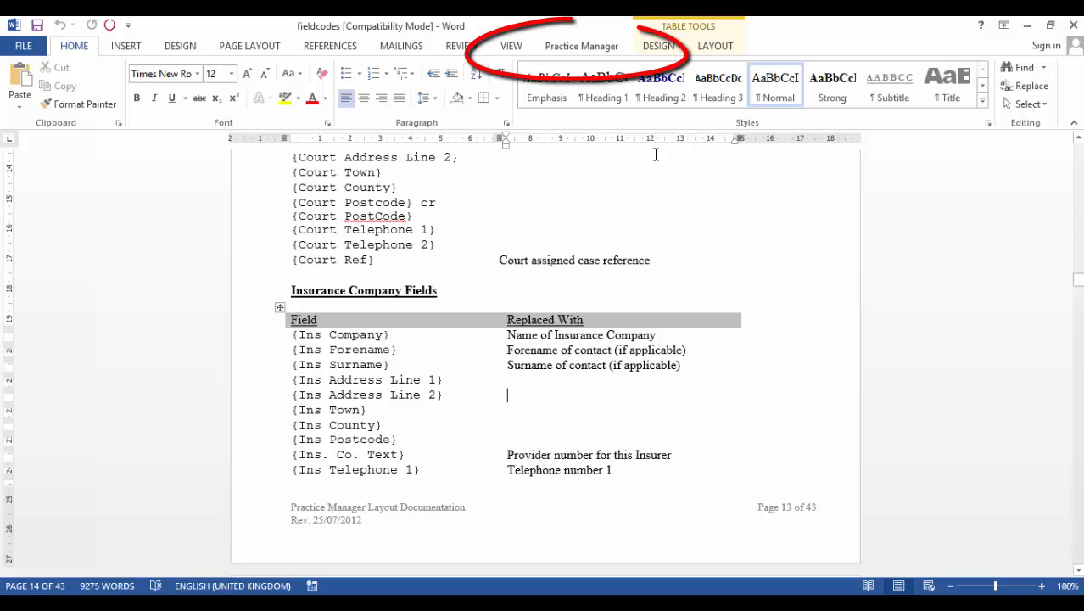
pyautogui.click(610, 48)
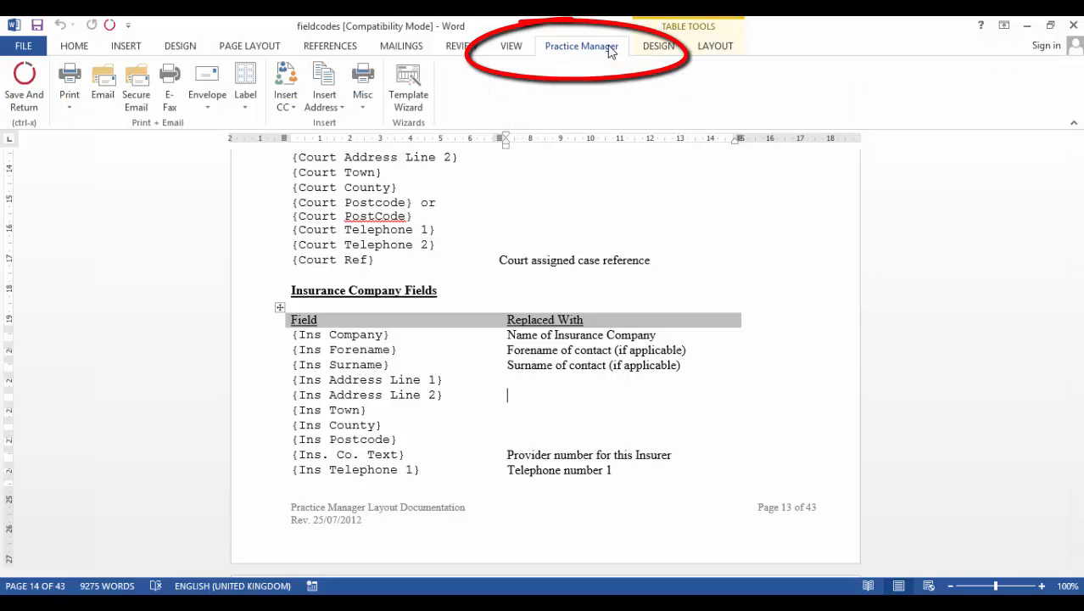
pyautogui.click(428, 77)
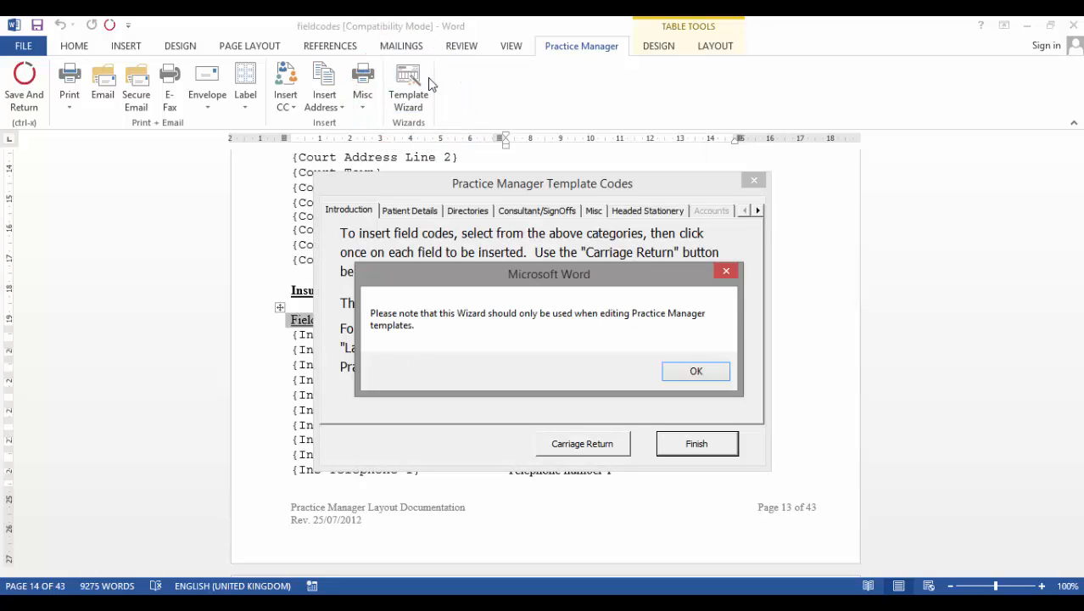
pyautogui.click(675, 374)
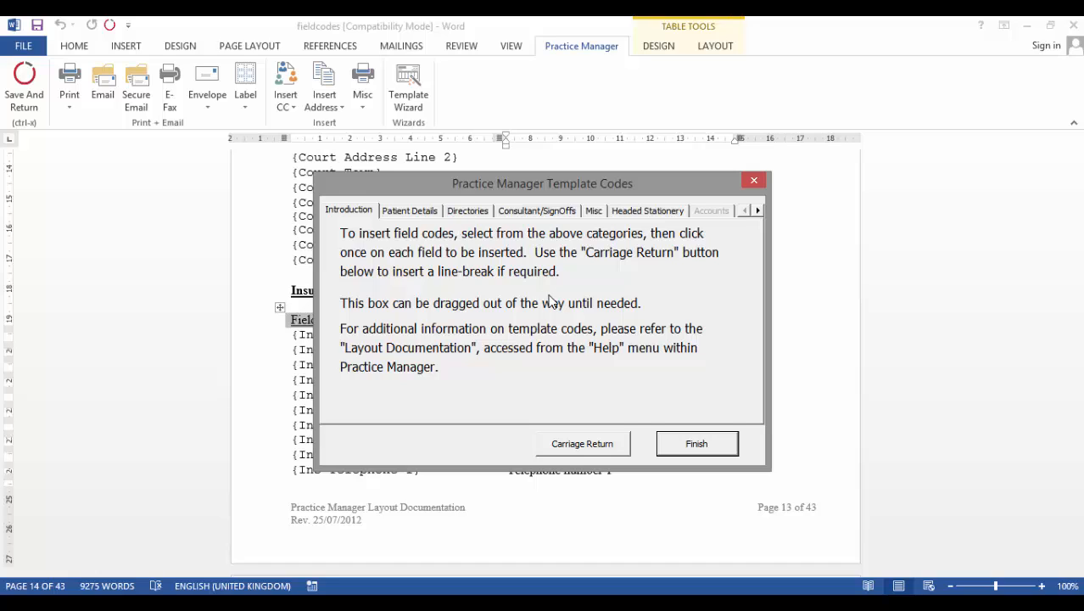
# Step: Browse the wizard's Patient Details categories and insert the Full Name field from Name/Address/Contact
pyautogui.click(411, 212)
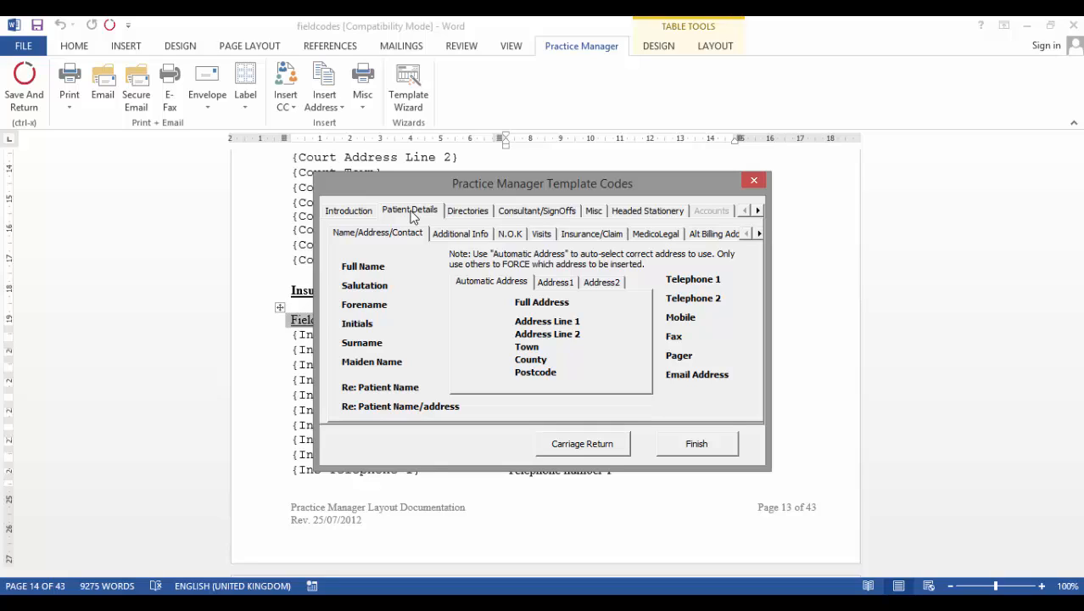
pyautogui.click(511, 235)
pyautogui.click(438, 234)
pyautogui.click(398, 237)
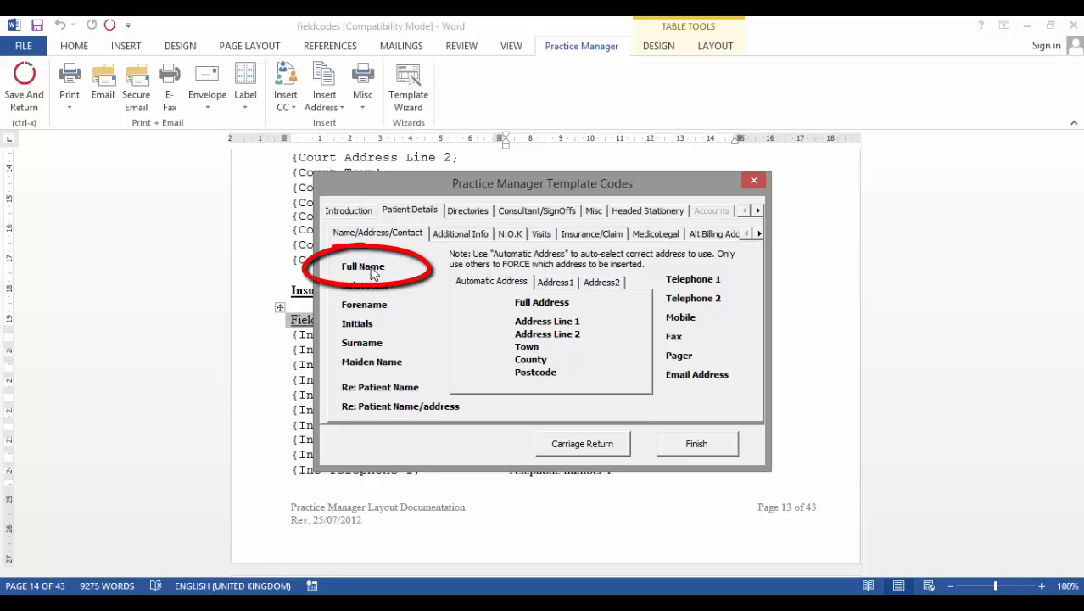
pyautogui.click(364, 267)
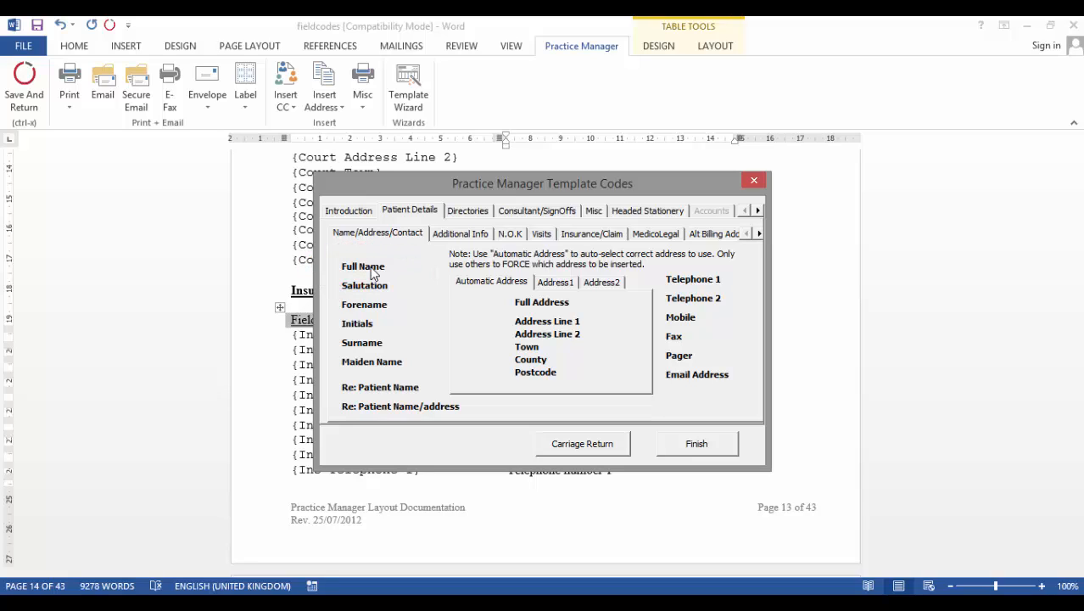
# Step: Move the Template Codes wizard off the table and examine the field codes inserted beside {Ins Address Line 2}
pyautogui.moveTo(659, 184); pyautogui.dragTo(1008, 29)
pyautogui.click(700, 396)
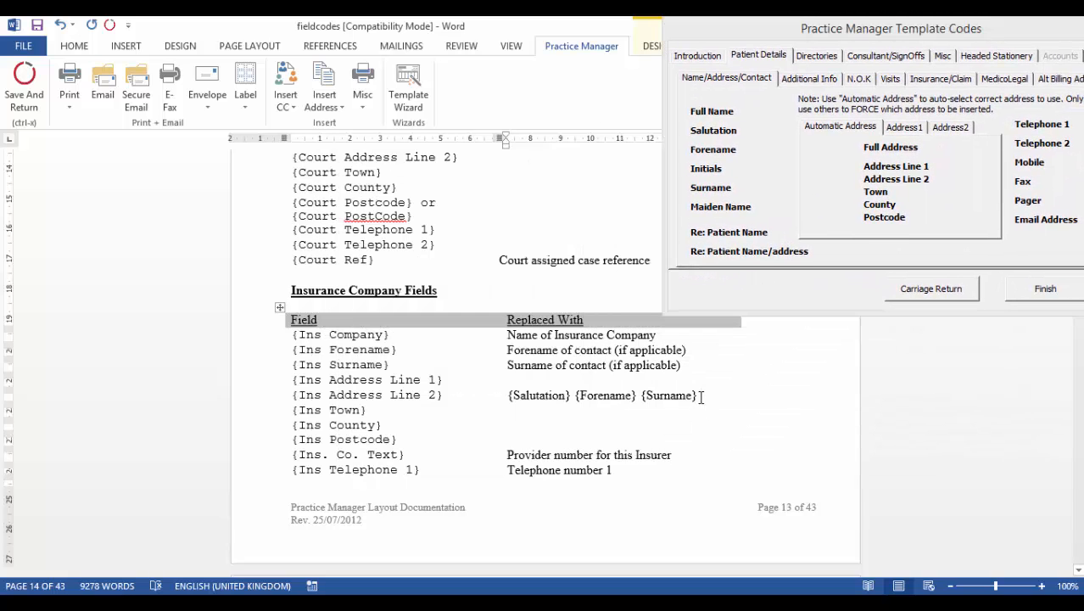
pyautogui.moveTo(700, 396); pyautogui.dragTo(506, 396)
pyautogui.click(777, 375)
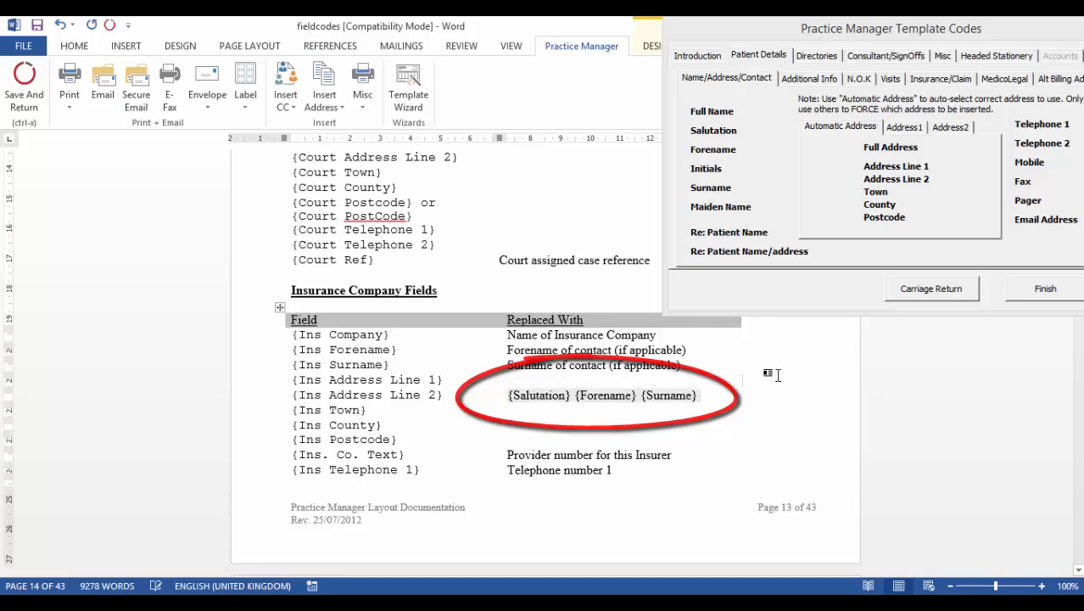
# Step: Insert the Todays Date field from the wizard's Misc dates into the Replaced With cell of {Ins Town}
pyautogui.click(708, 401)
pyautogui.press('Down')
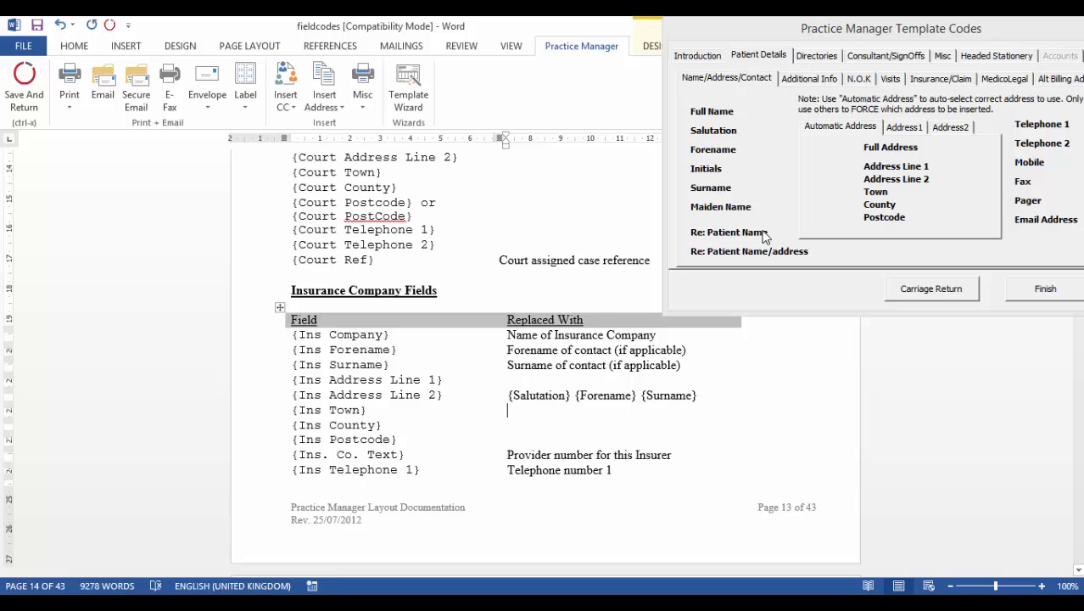
pyautogui.moveTo(852, 26); pyautogui.dragTo(750, 47)
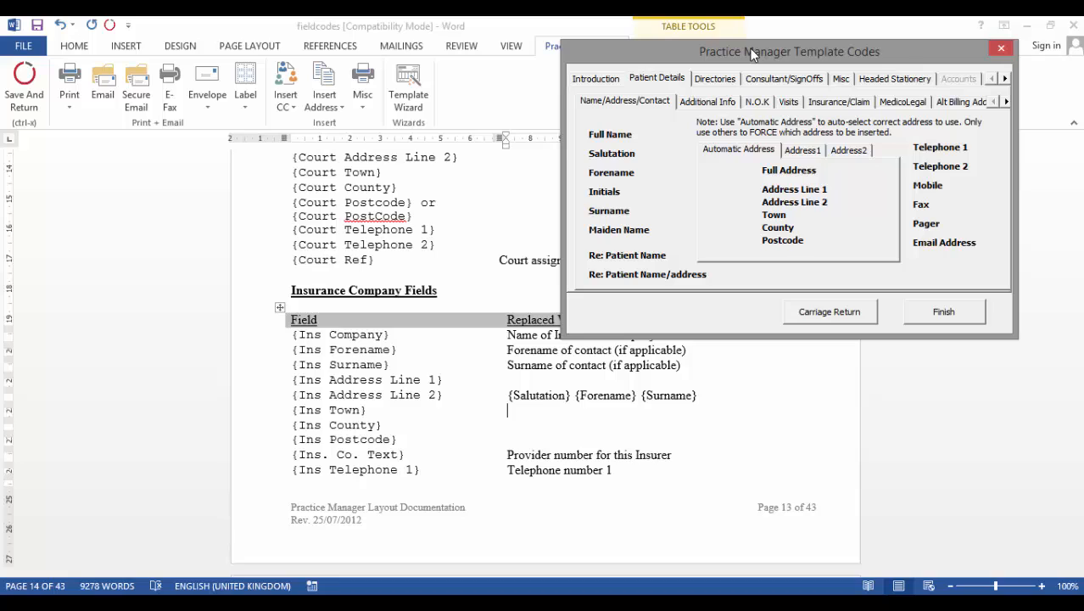
pyautogui.click(840, 79)
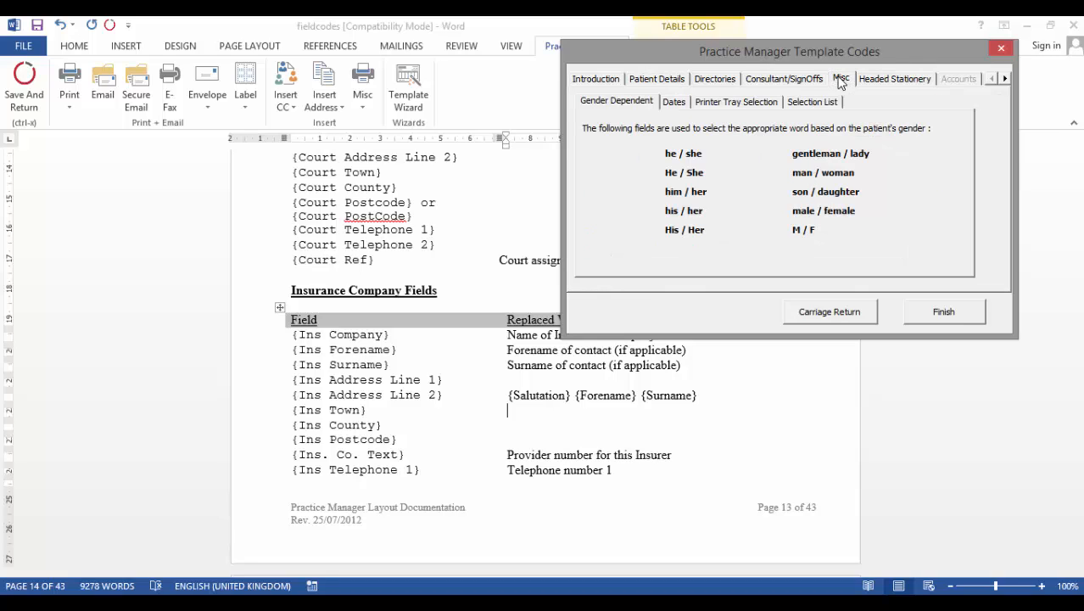
pyautogui.click(672, 102)
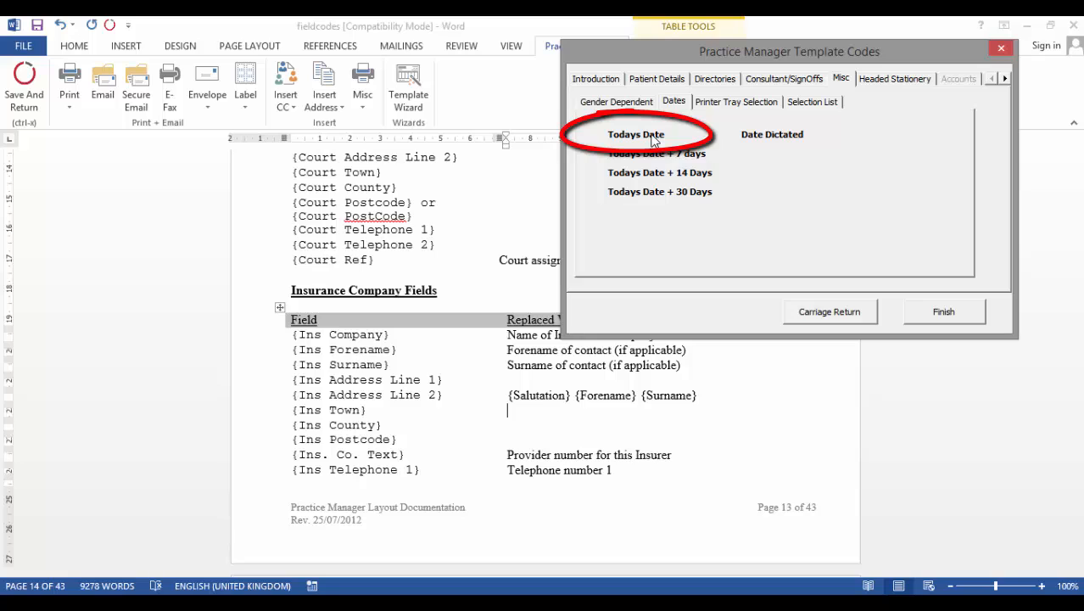
pyautogui.click(653, 140)
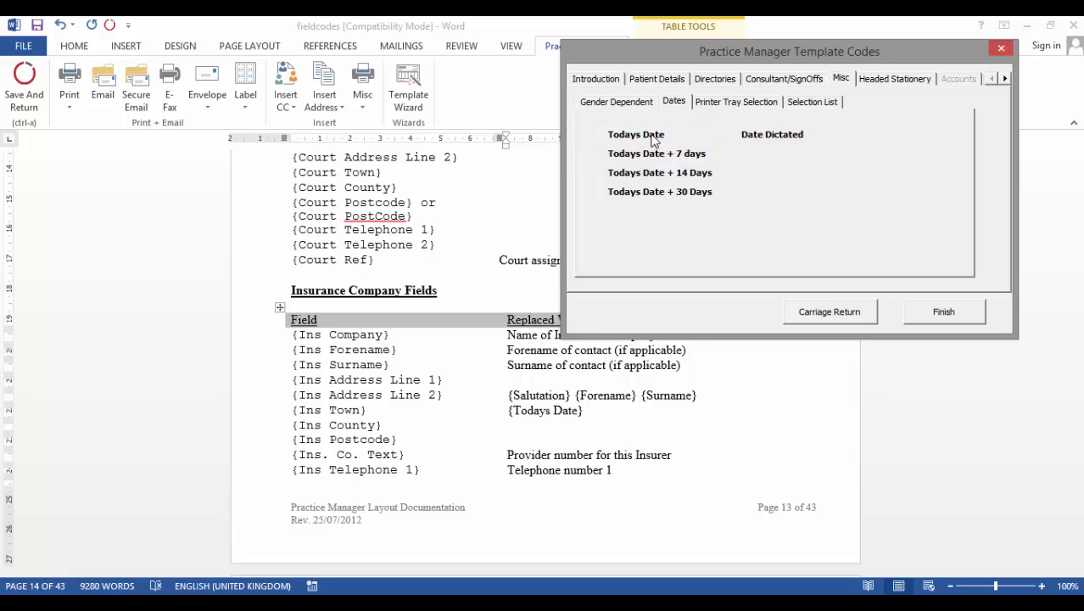
# Step: Finish the wizard and delete the inserted patient name and {Todays Date} codes from the Insurance Company Fields table
pyautogui.click(591, 410)
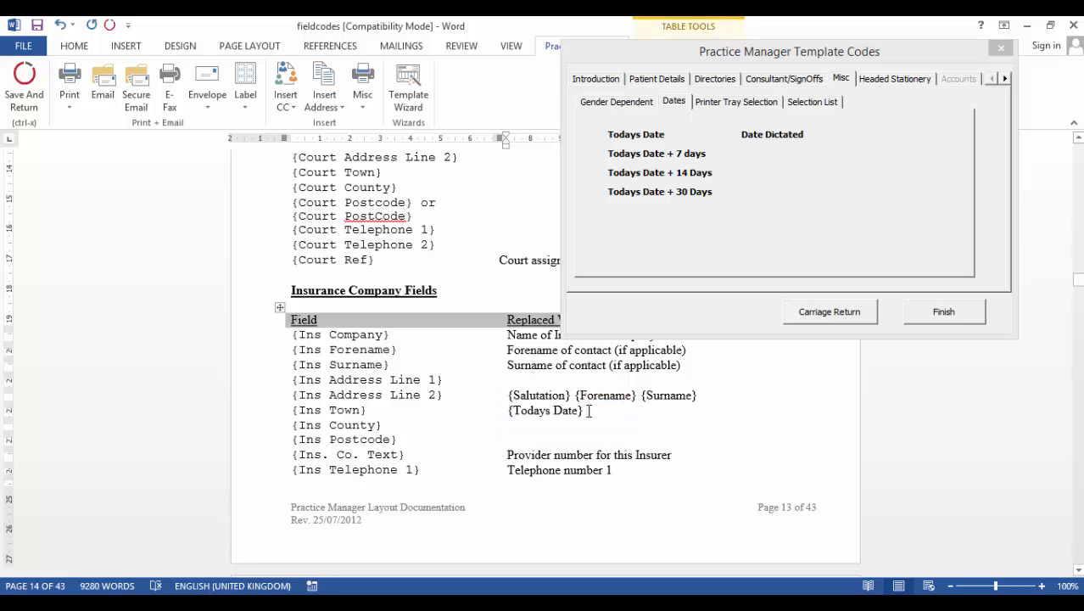
pyautogui.click(930, 313)
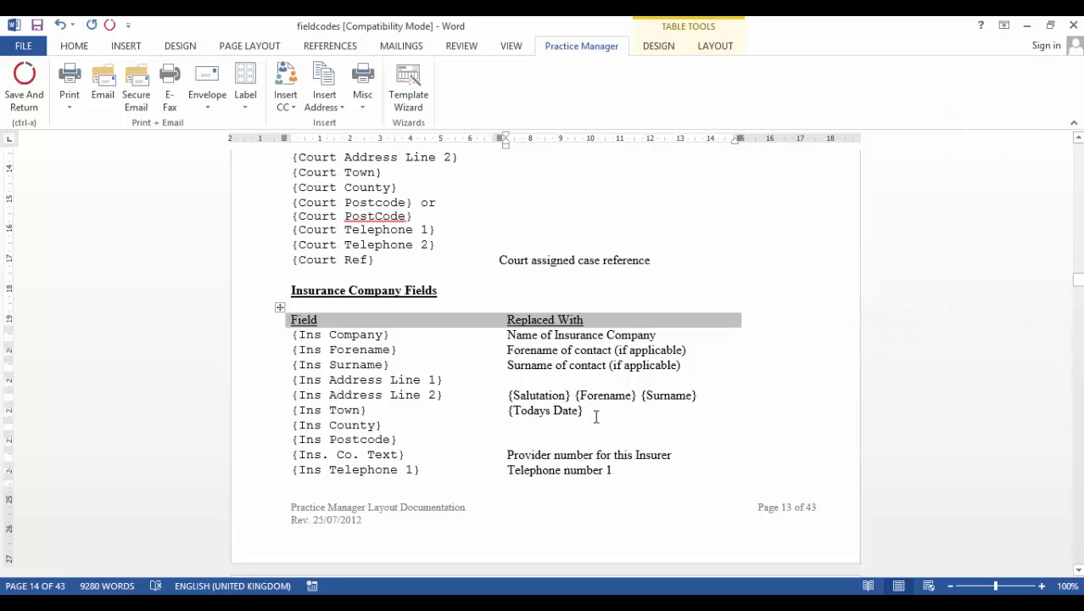
pyautogui.moveTo(594, 415); pyautogui.dragTo(513, 396)
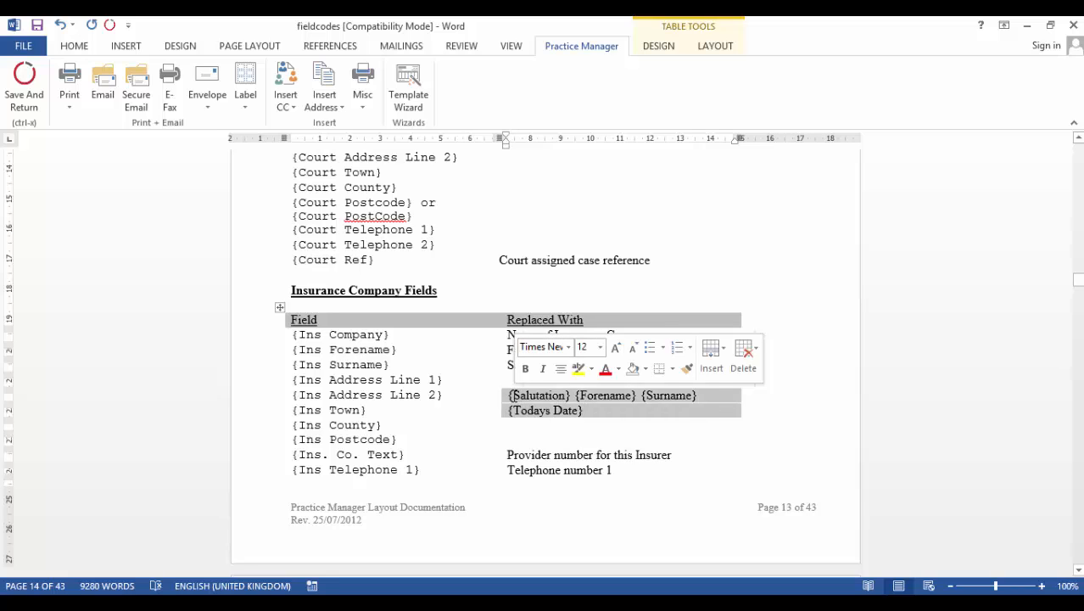
pyautogui.press('Delete')
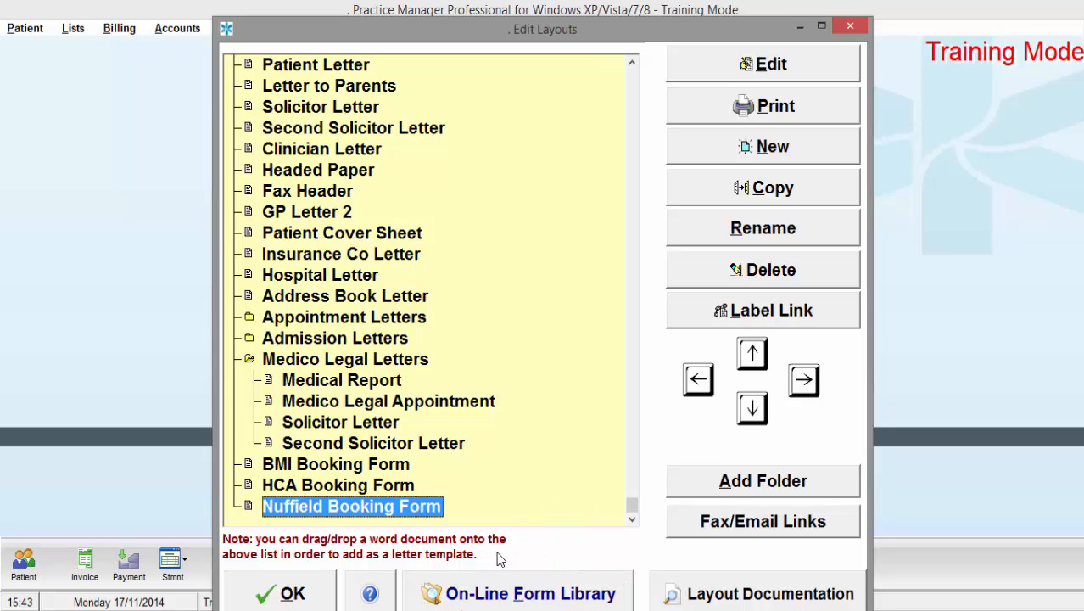
# Step: Open the On-Line Form Library from Practice Manager's Edit Layouts window and expand the BUPA Cromwell Hospital folder under BUPA Hospitals
pyautogui.click(497, 584)
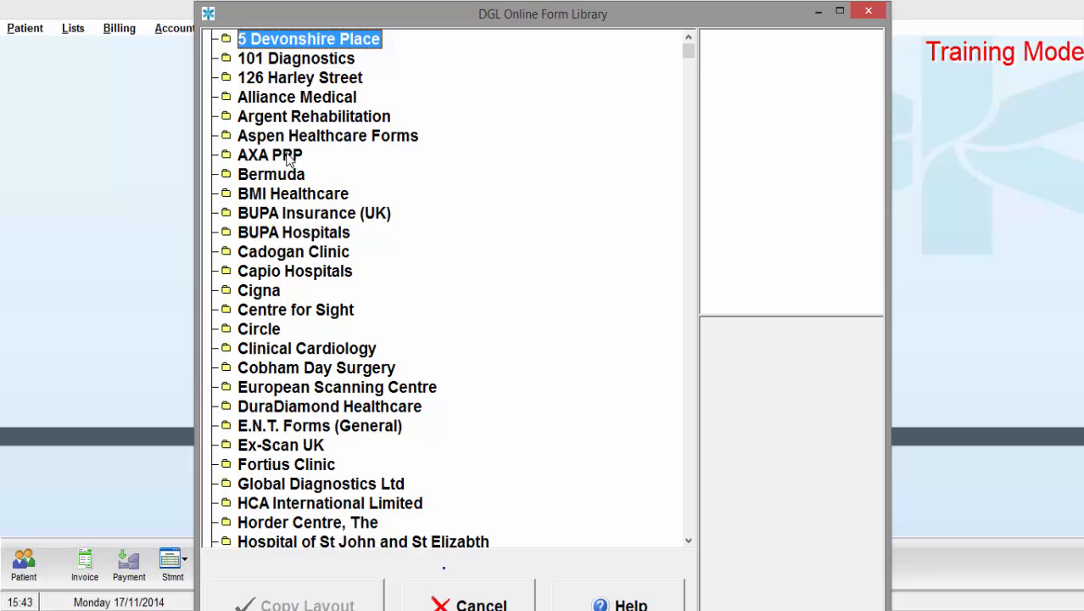
pyautogui.press('Down')
pyautogui.press('Down')
pyautogui.press('Down')
pyautogui.press('Down')
pyautogui.press('Down')
pyautogui.press('Down')
pyautogui.press('Down')
pyautogui.press('Down')
pyautogui.press('Down')
pyautogui.press('Down')
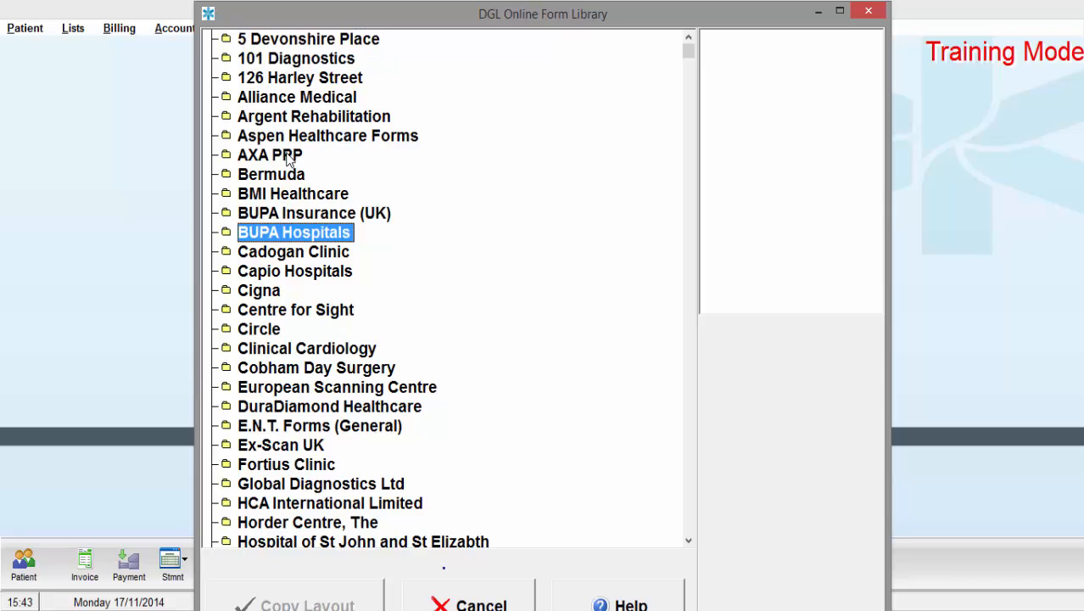
pyautogui.press('Right')
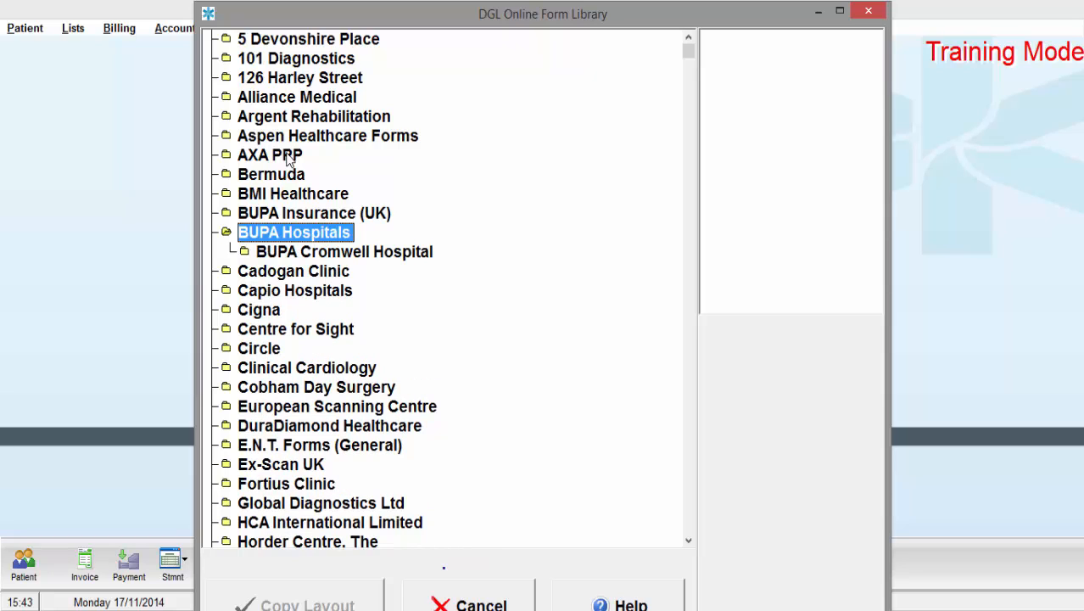
pyautogui.doubleClick(285, 256)
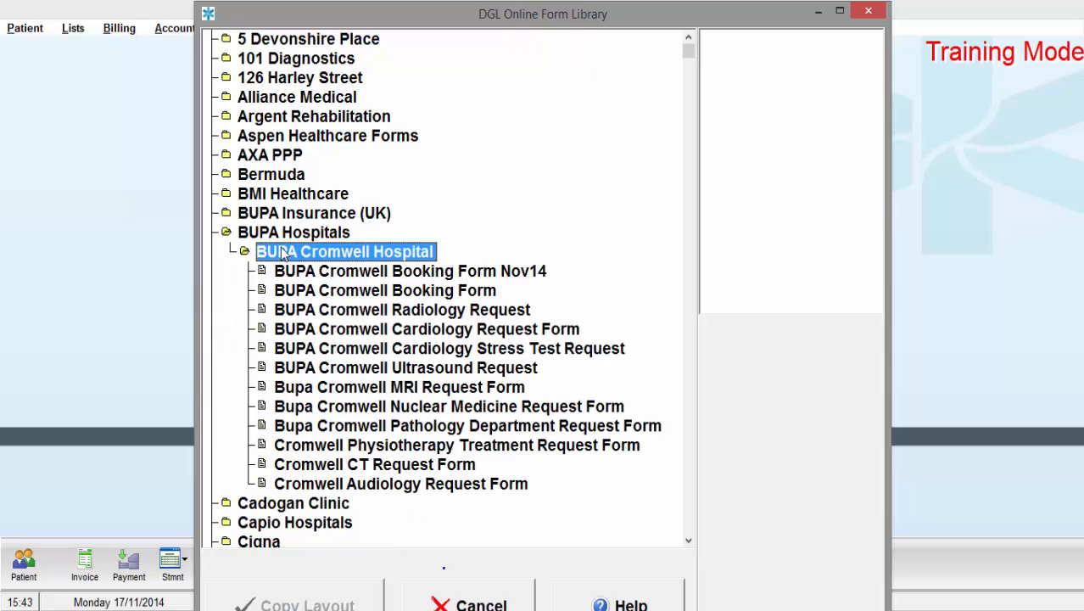
# Step: Copy the BUPA Cromwell Booking Form from the online library into the layouts, and close the library
pyautogui.click(405, 293)
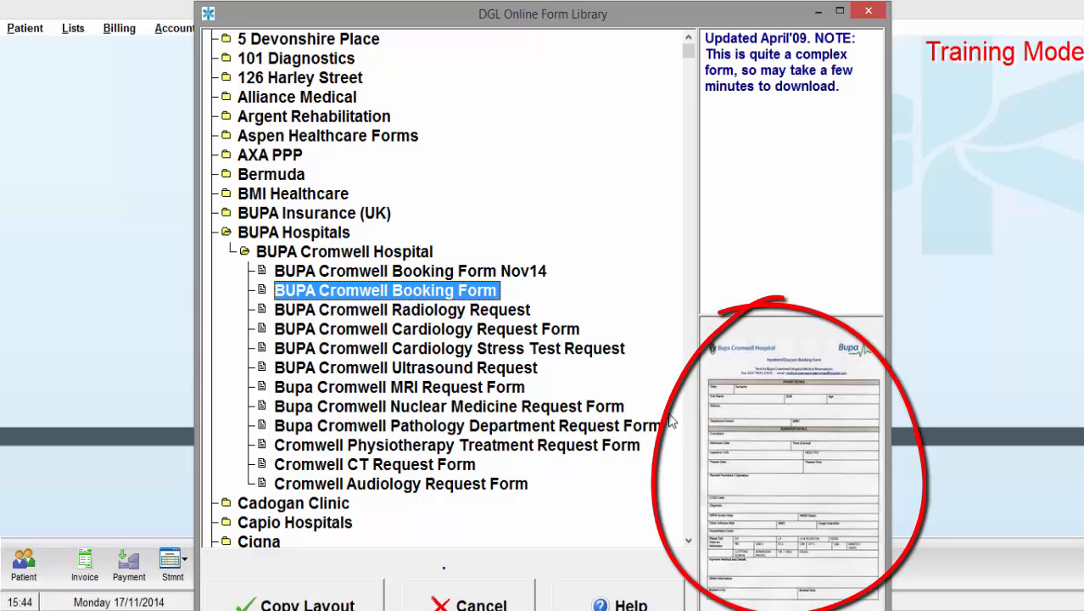
pyautogui.click(357, 602)
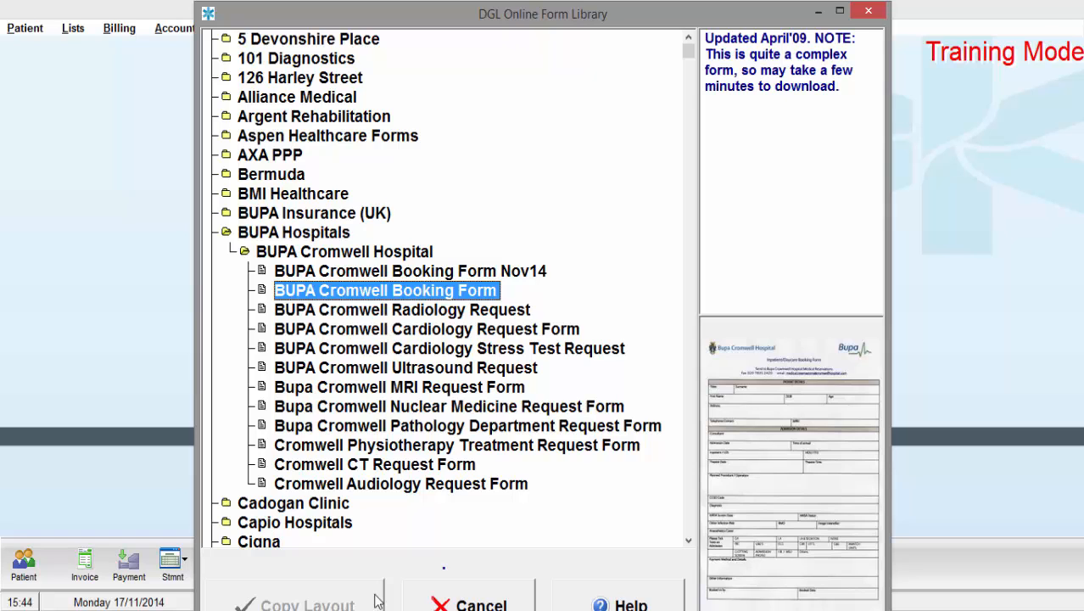
pyautogui.click(455, 601)
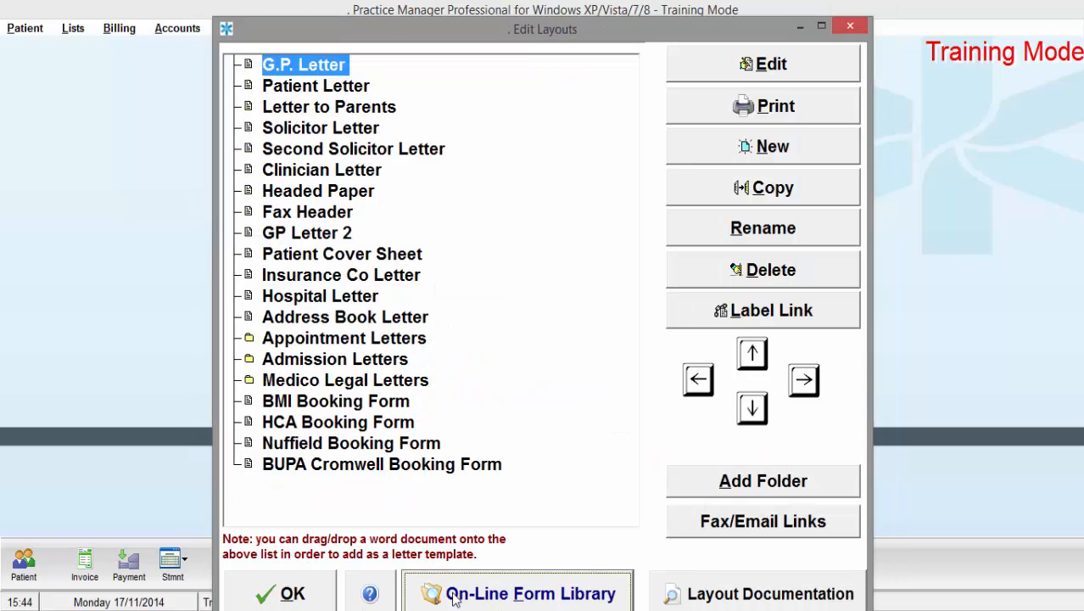
# Step: Open the BUPA Cromwell Booking Form layout for editing and examine its Title and First Name field codes
pyautogui.click(310, 468)
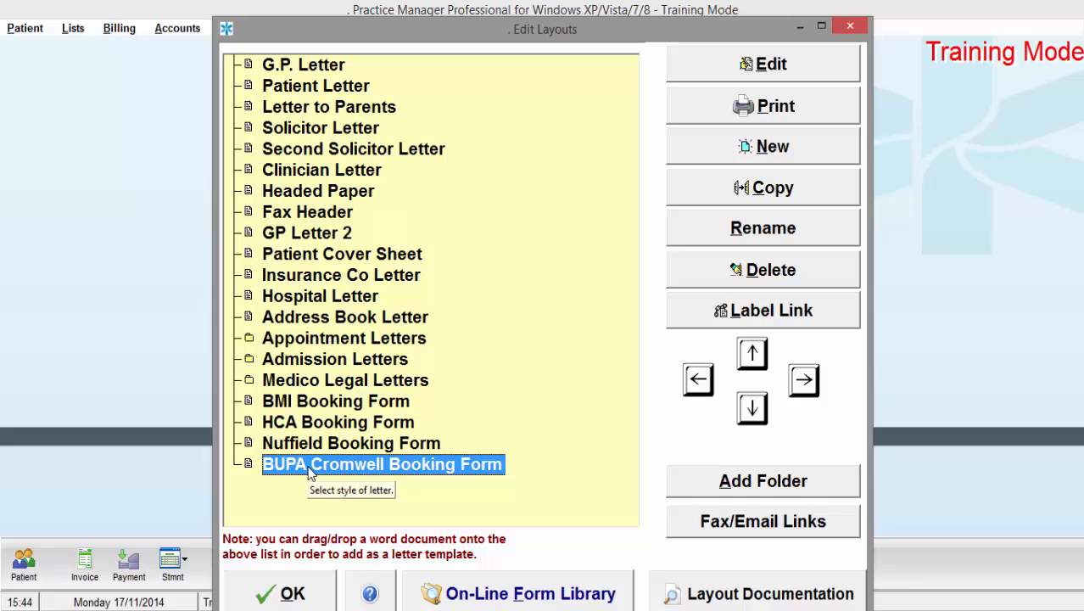
pyautogui.click(779, 66)
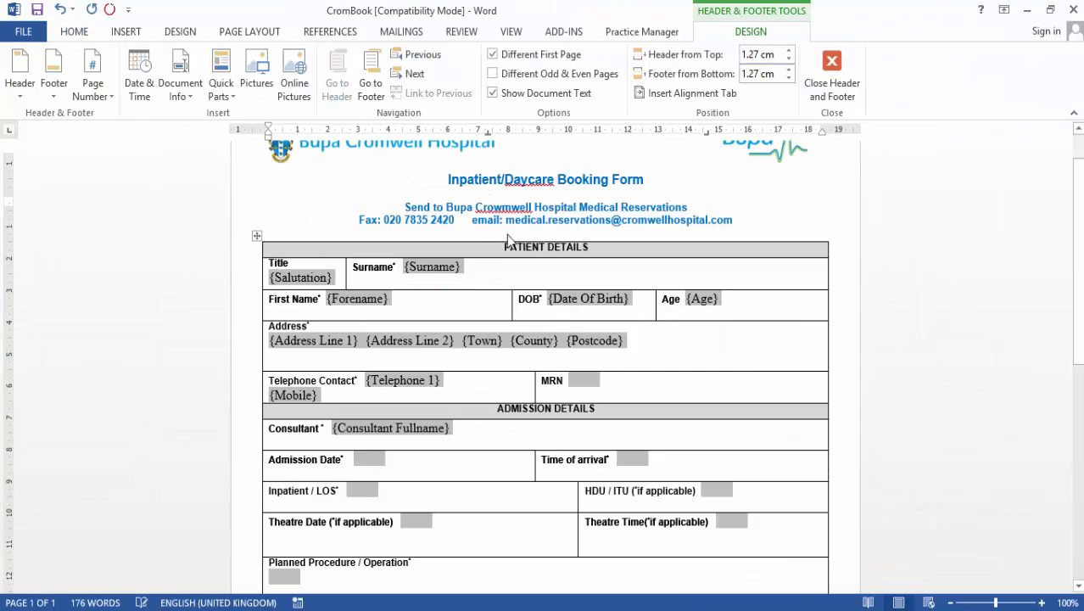
pyautogui.click(330, 277)
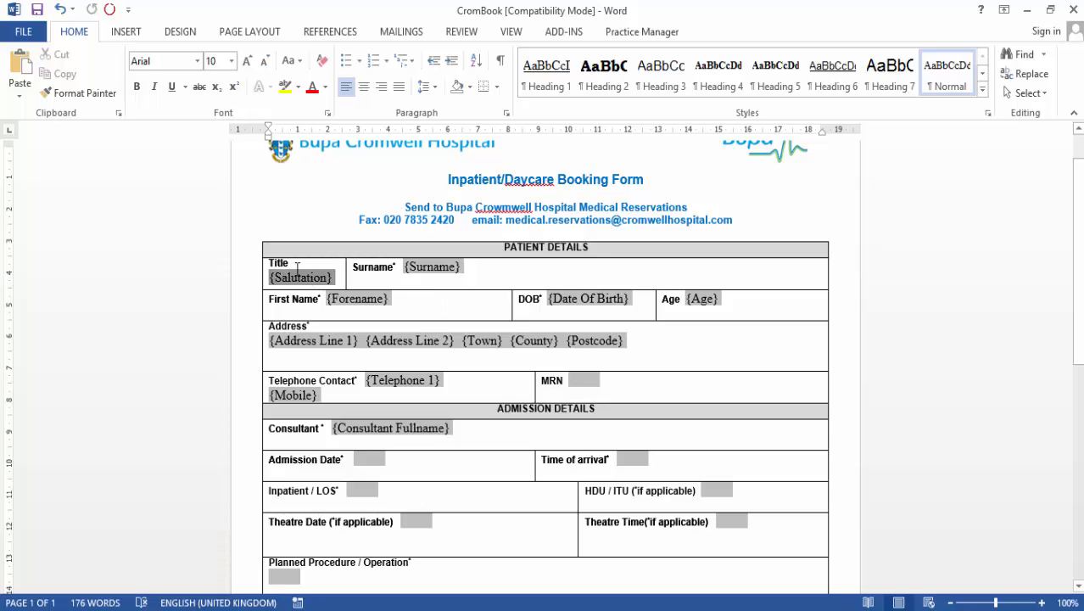
pyautogui.click(363, 300)
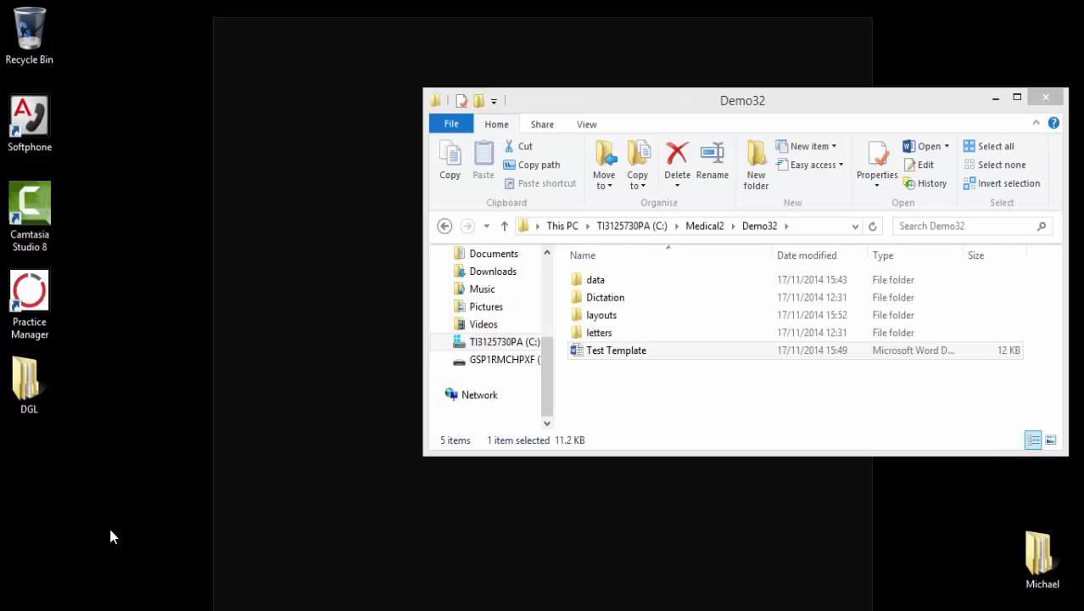
# Step: Add the Test Template Word document from the Medical2\Demo32 folder to the layout list as a letter template, and select it there
pyautogui.click(110, 533)
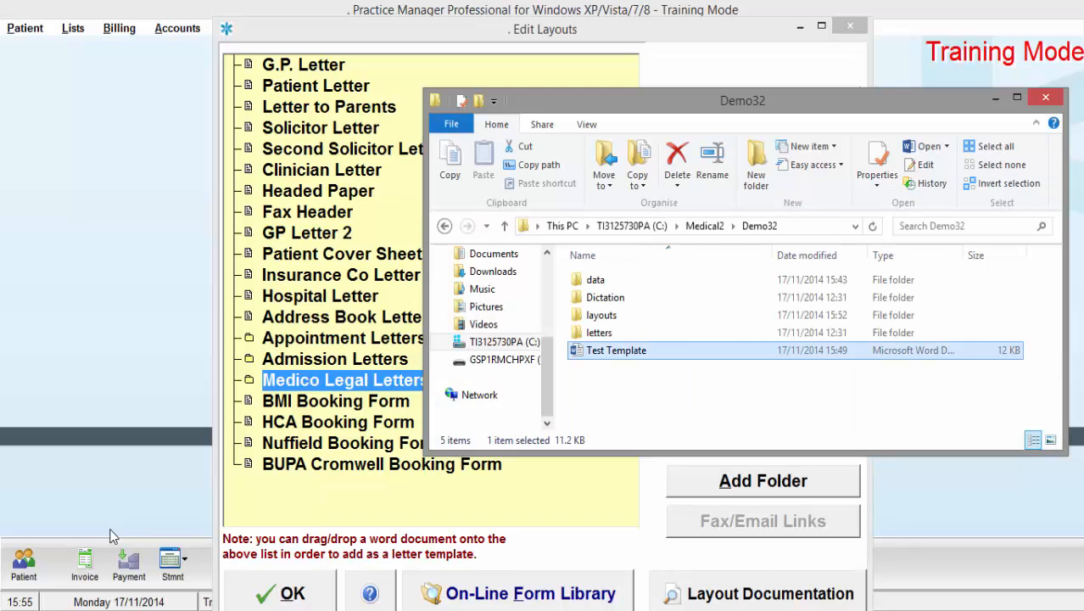
pyautogui.click(706, 225)
pyautogui.doubleClick(612, 315)
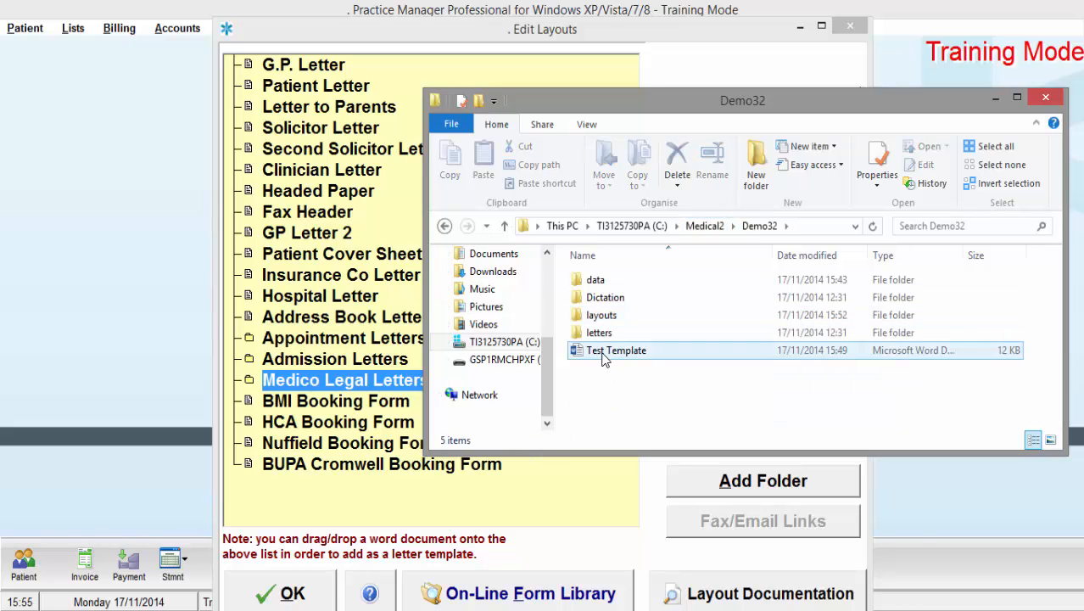
pyautogui.click(606, 354)
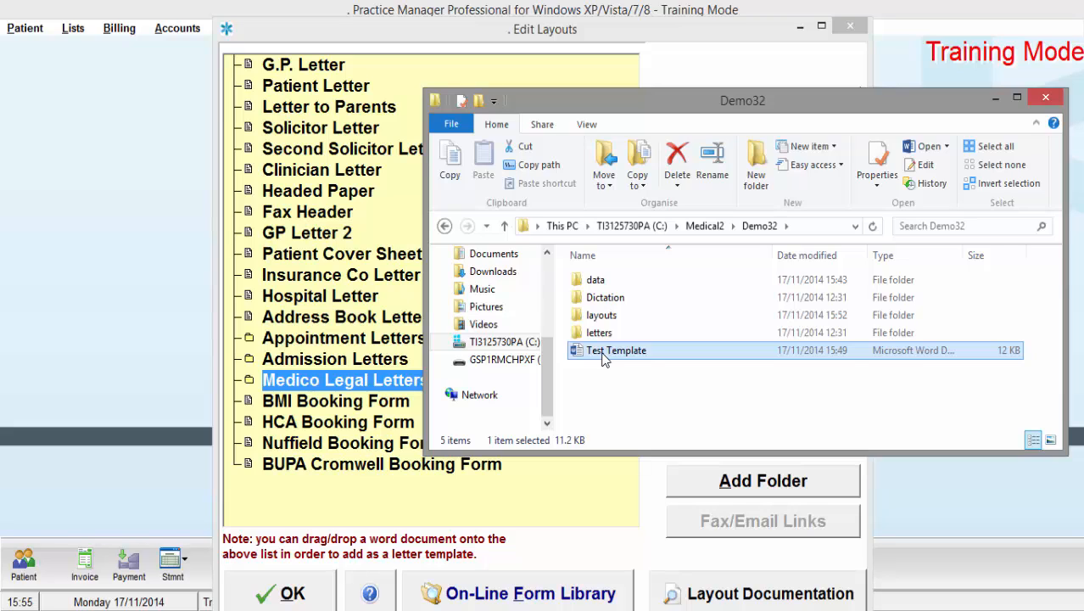
pyautogui.moveTo(606, 356); pyautogui.dragTo(306, 286)
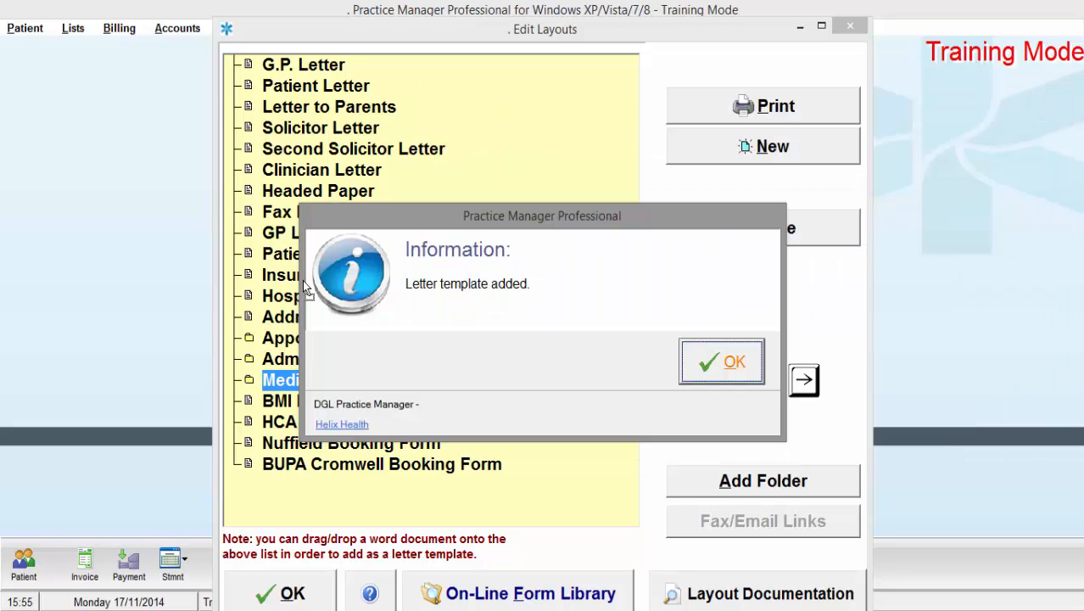
pyautogui.click(723, 360)
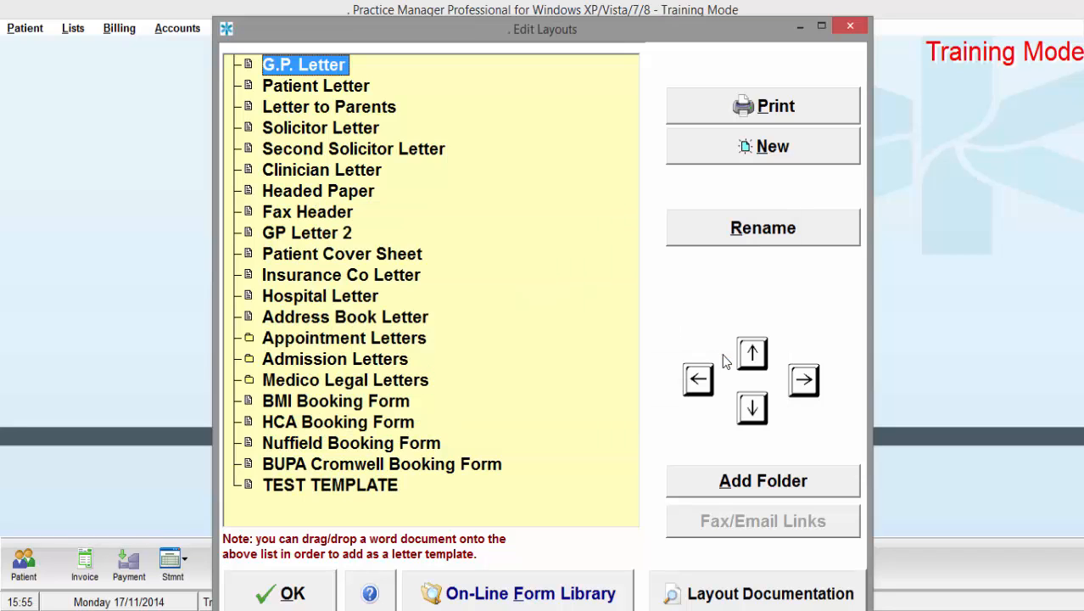
pyautogui.click(325, 488)
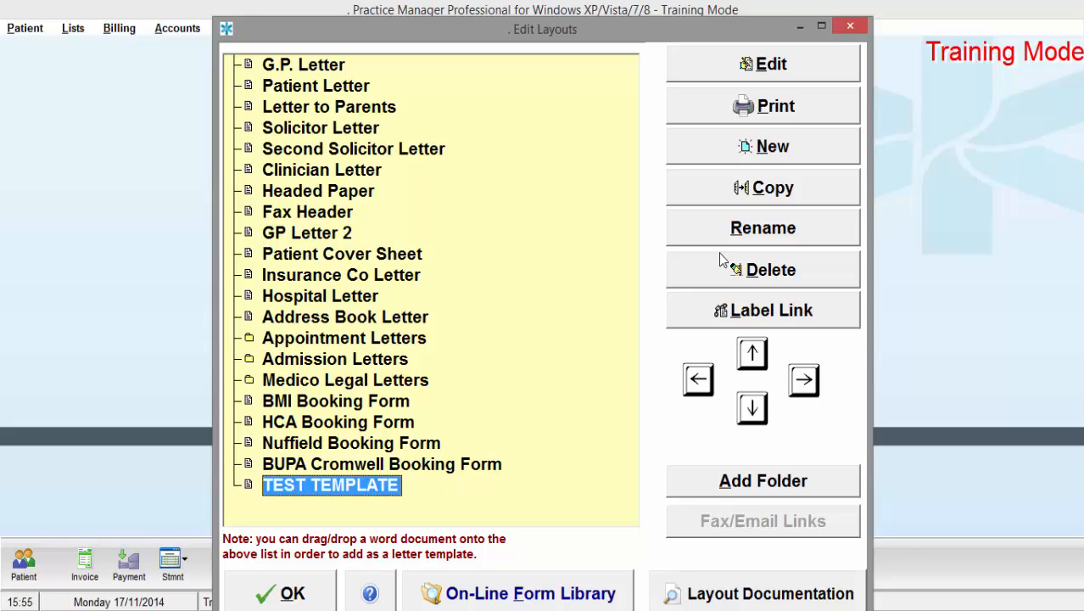
# Step: Rename the selected TEST TEMPLATE layout to Test Letter
pyautogui.click(795, 234)
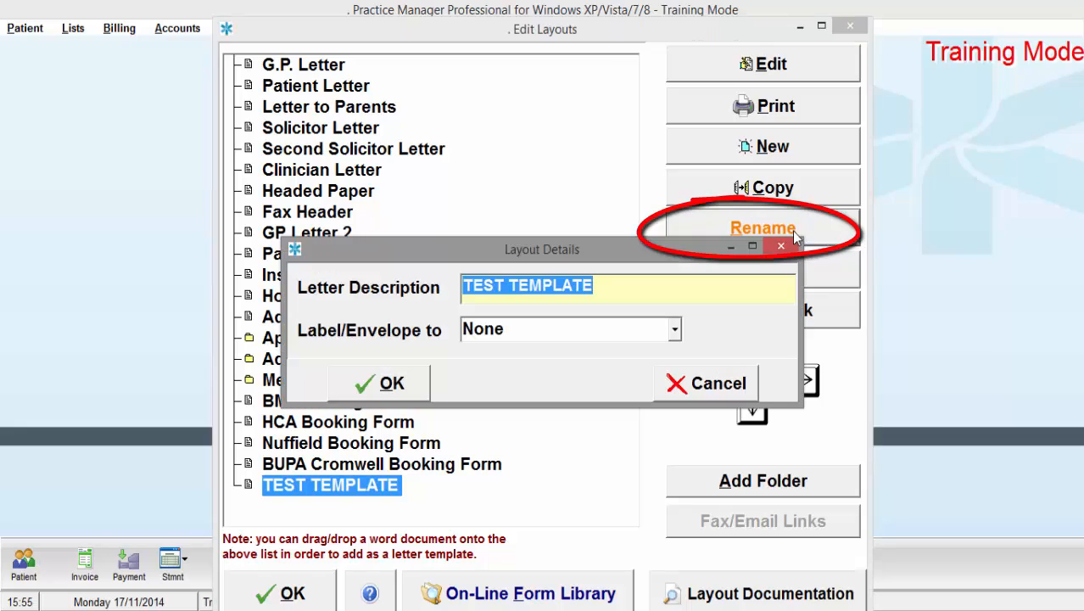
pyautogui.write('Test Letter')
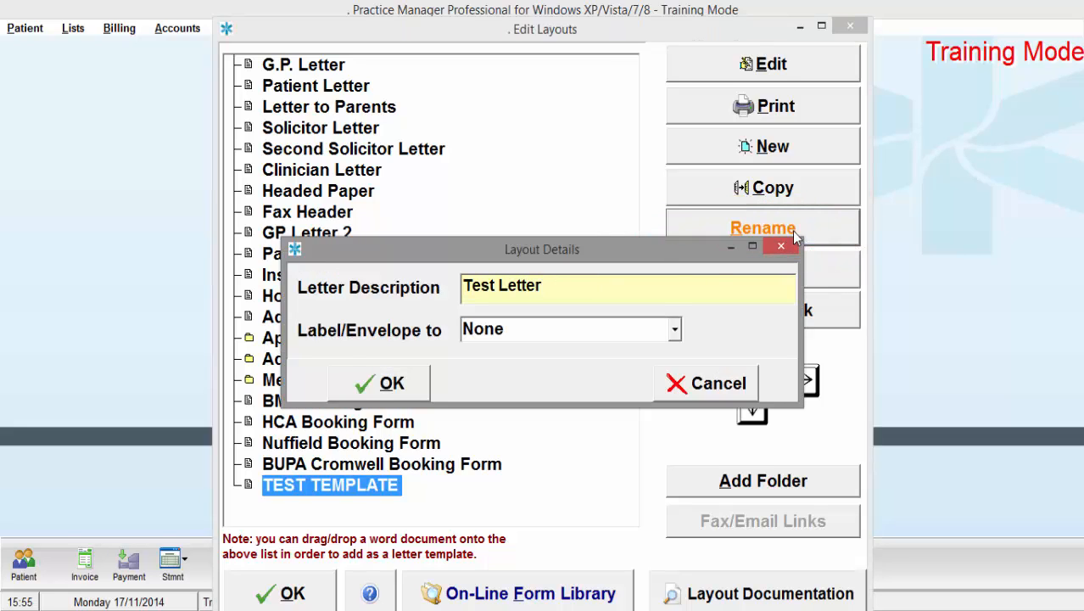
pyautogui.press('Return')
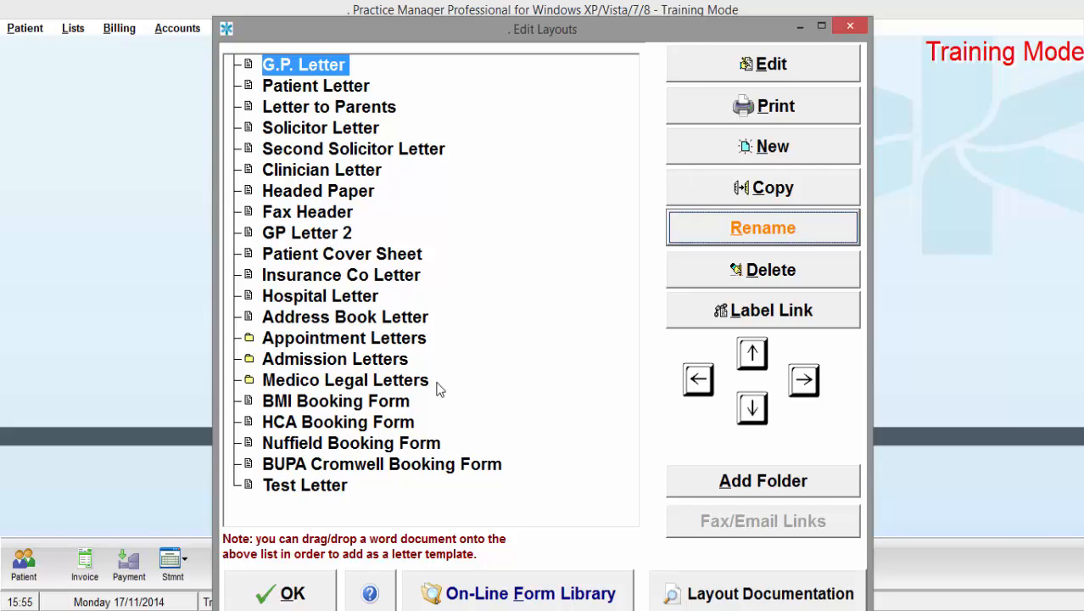
# Step: Open the Test Letter layout in Word to check its text, save and return, and close the letter layouts
pyautogui.click(285, 485)
pyautogui.click(768, 66)
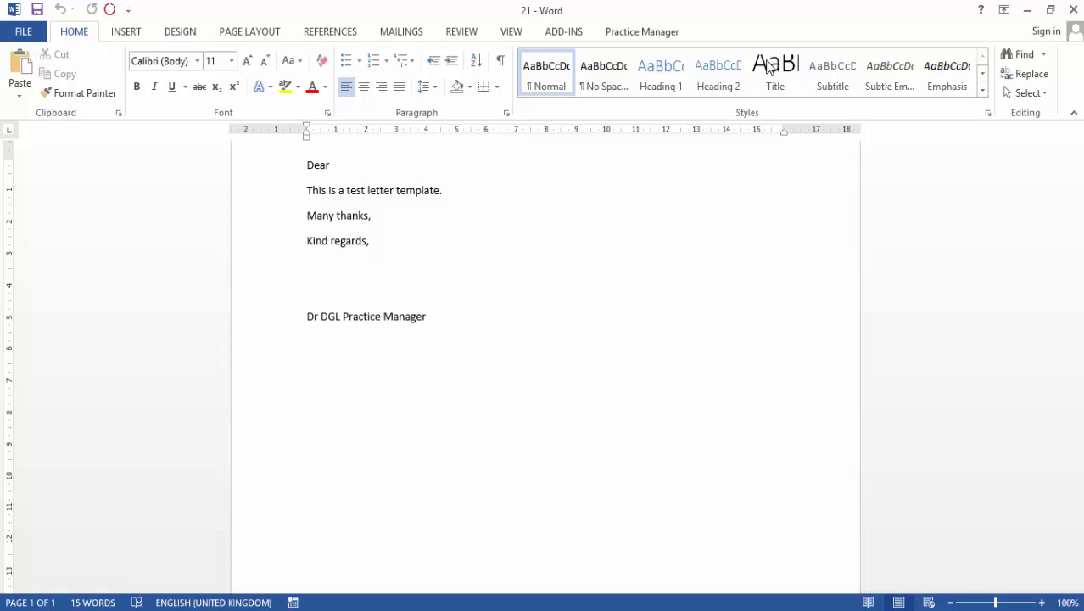
pyautogui.press('alt')
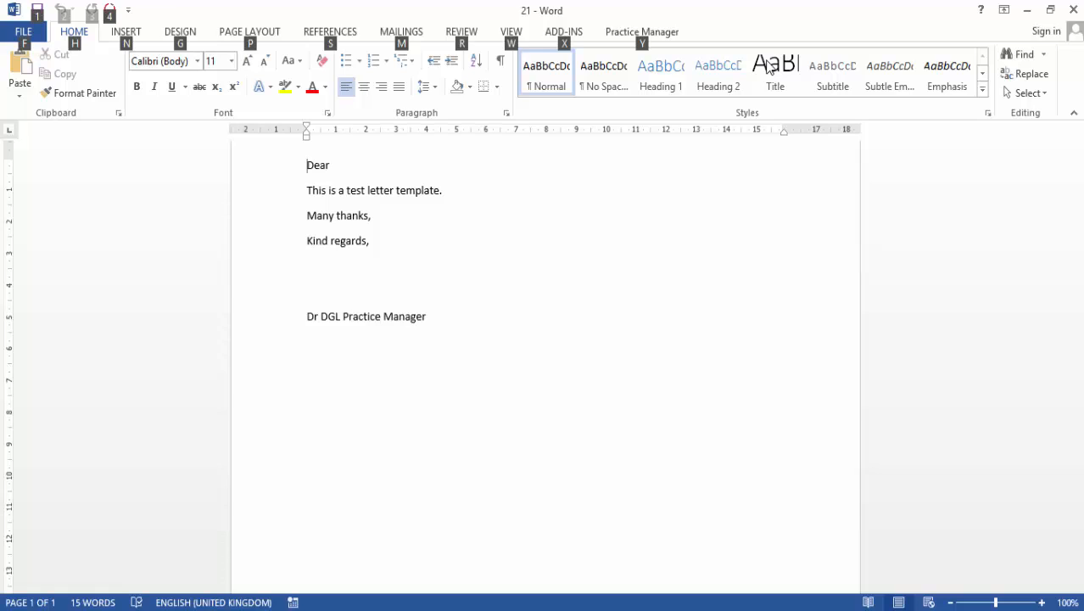
pyautogui.press('x')
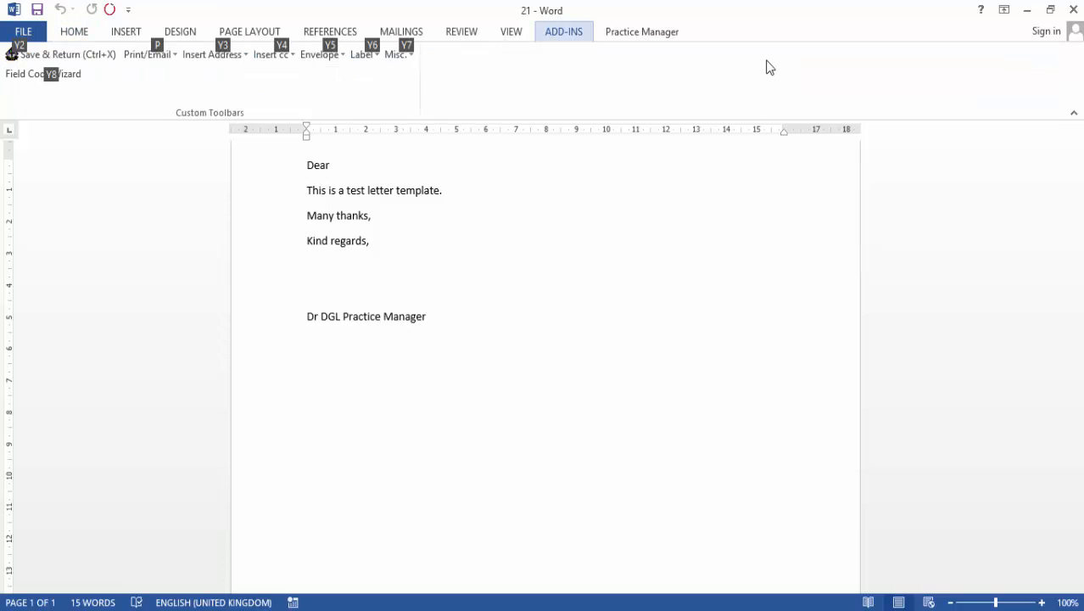
pyautogui.press('y')
pyautogui.press('2')
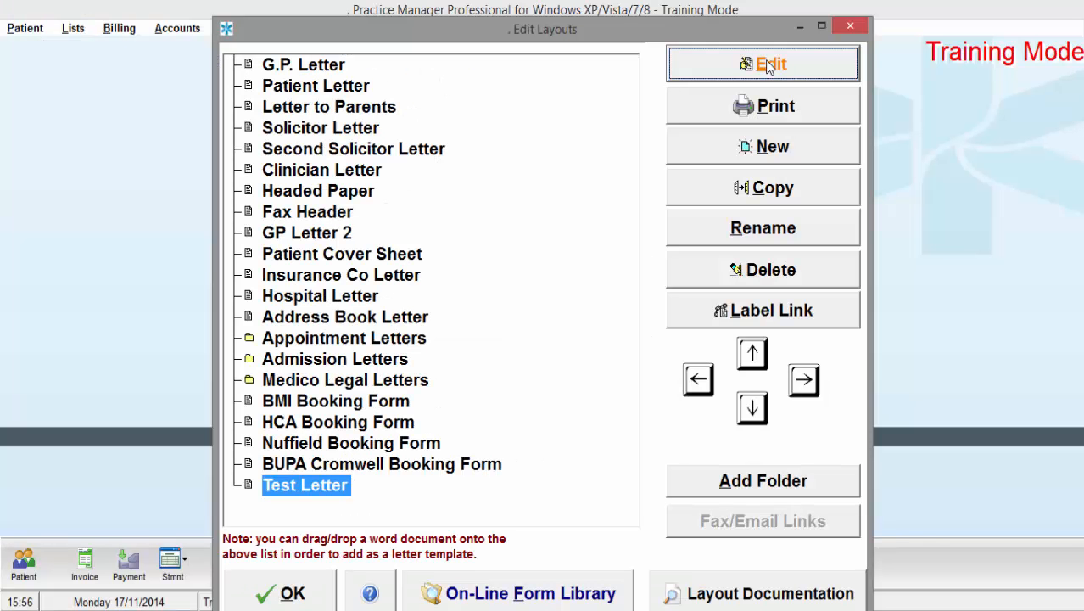
pyautogui.press('Escape')
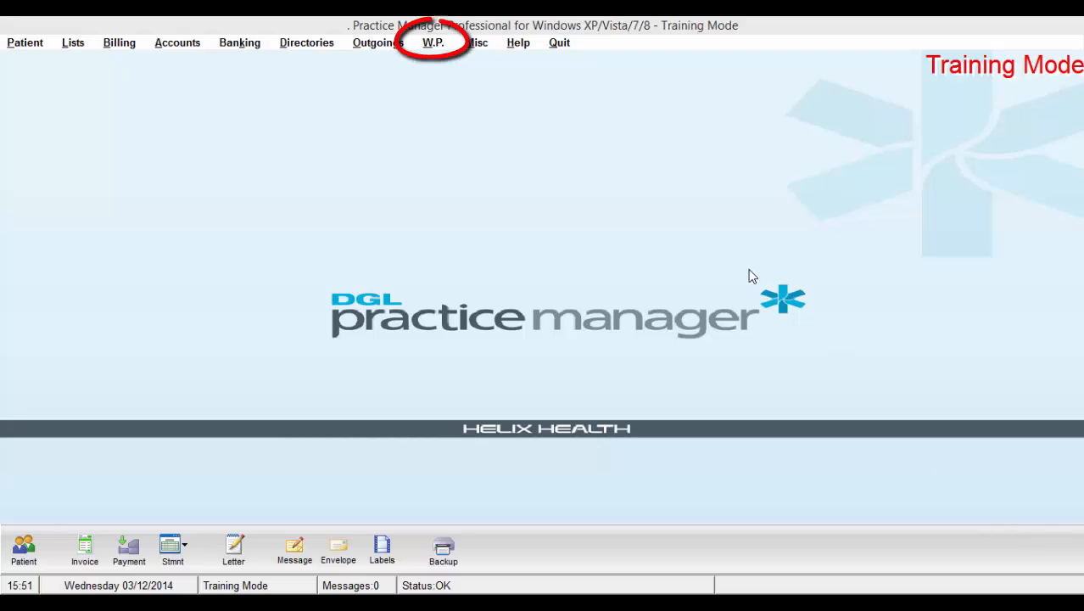
# Step: Open the Headed Stationery layouts and point out the Letter Heading and Accounts Heading entries
pyautogui.click(443, 47)
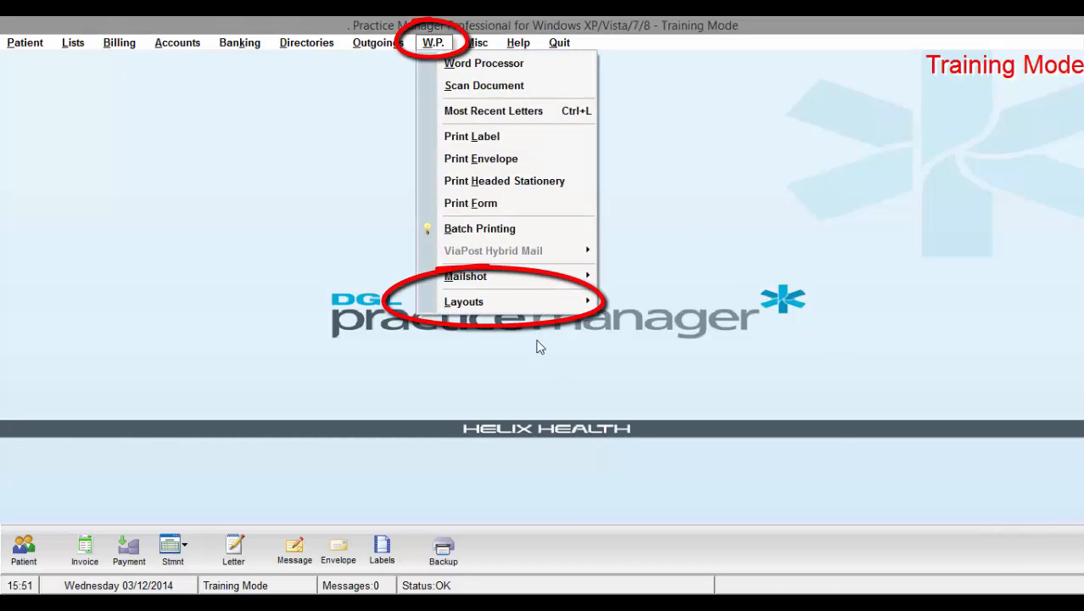
pyautogui.moveTo(522, 297)
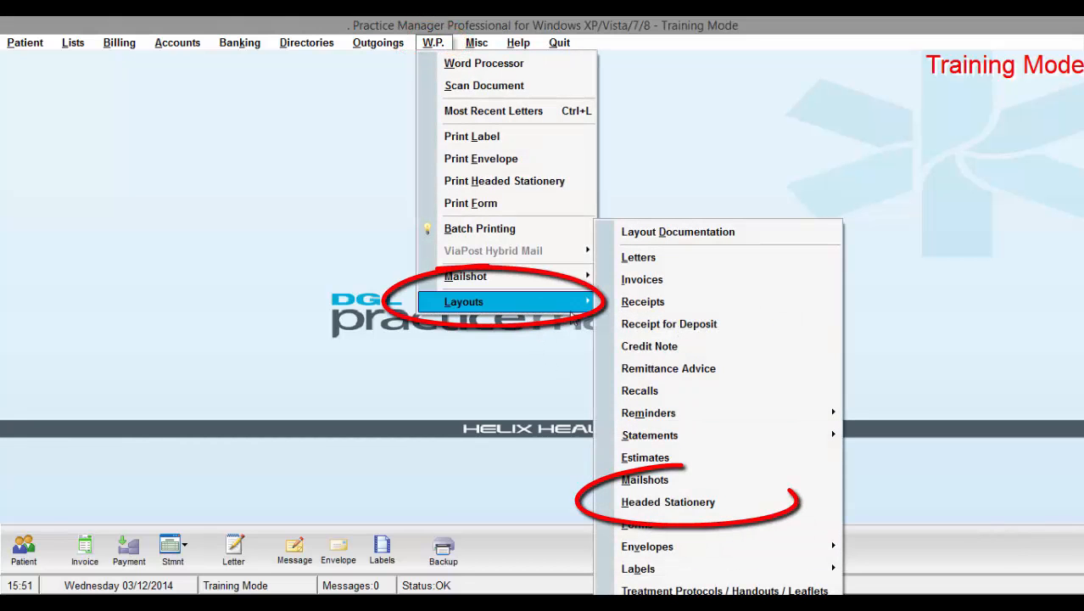
pyautogui.click(760, 499)
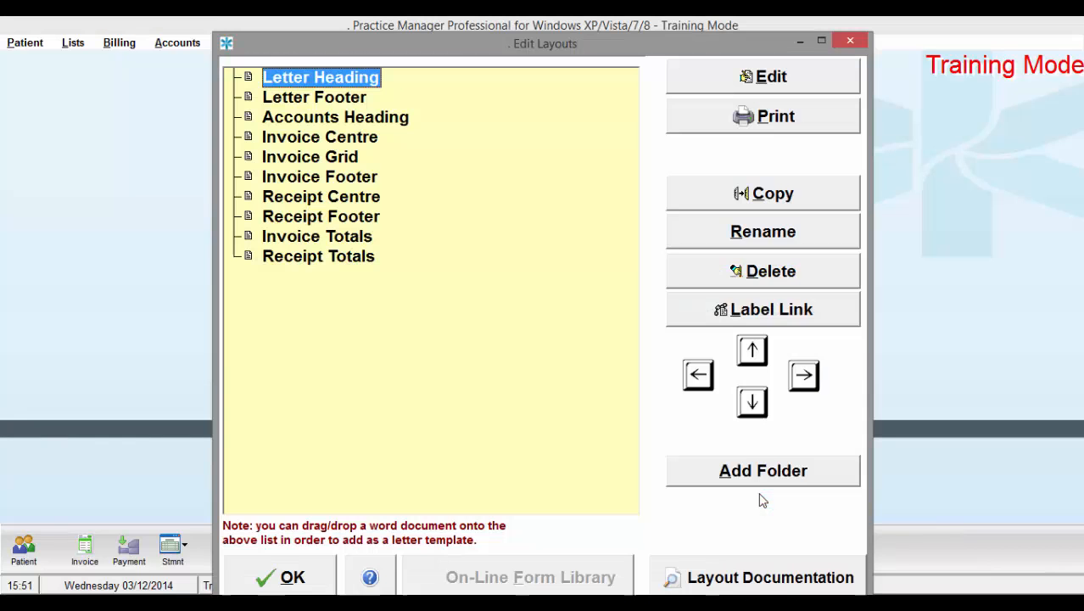
pyautogui.click(340, 118)
pyautogui.click(321, 80)
pyautogui.click(316, 125)
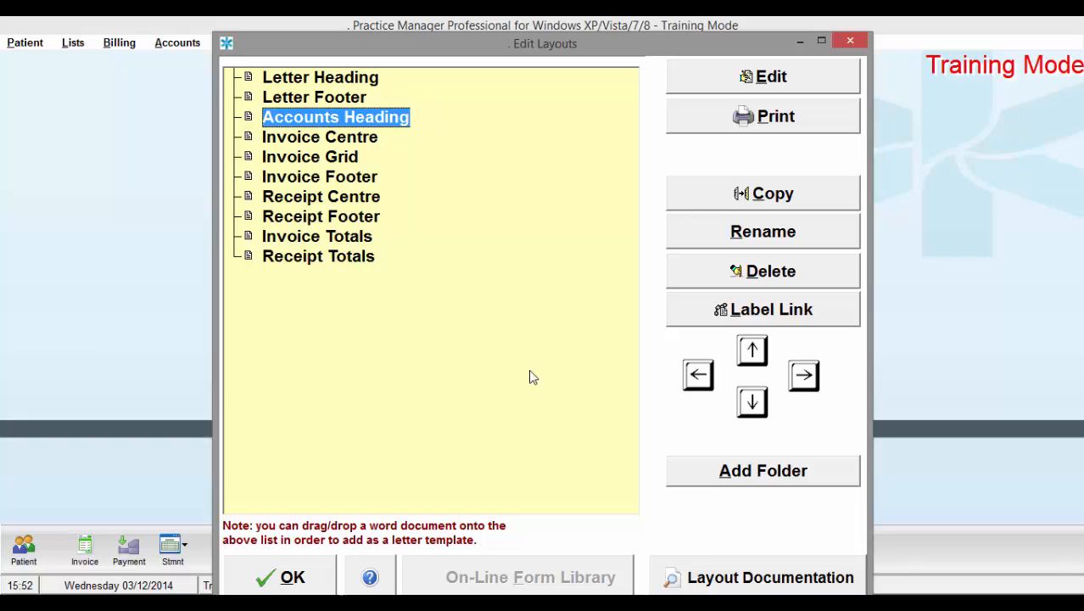
# Step: Open the Letter Heading layout for editing and change the job title line to "Consultant General Surgeon"
pyautogui.click(374, 85)
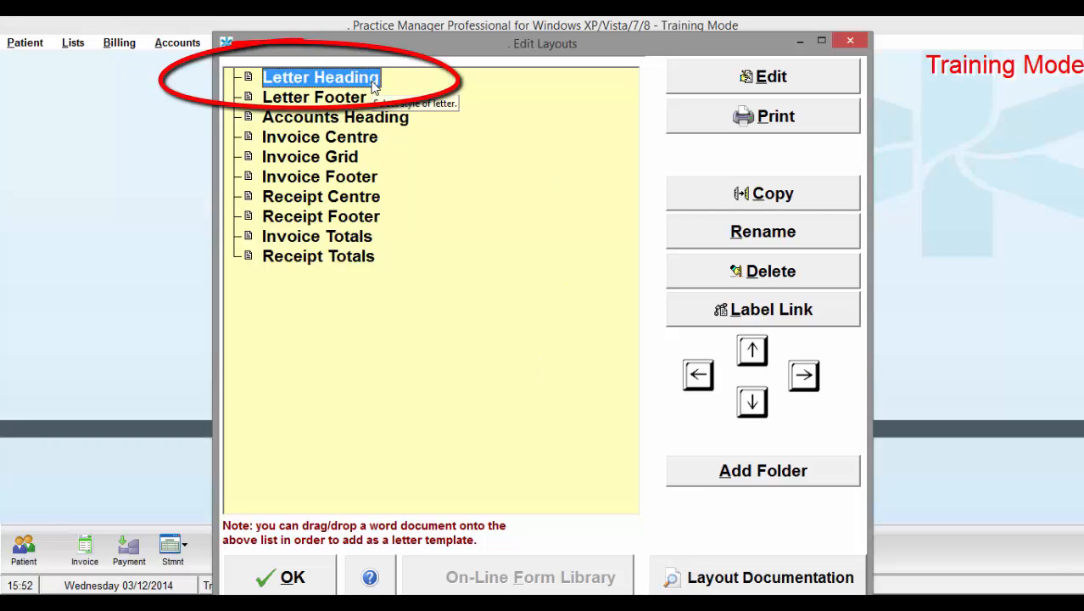
pyautogui.click(829, 69)
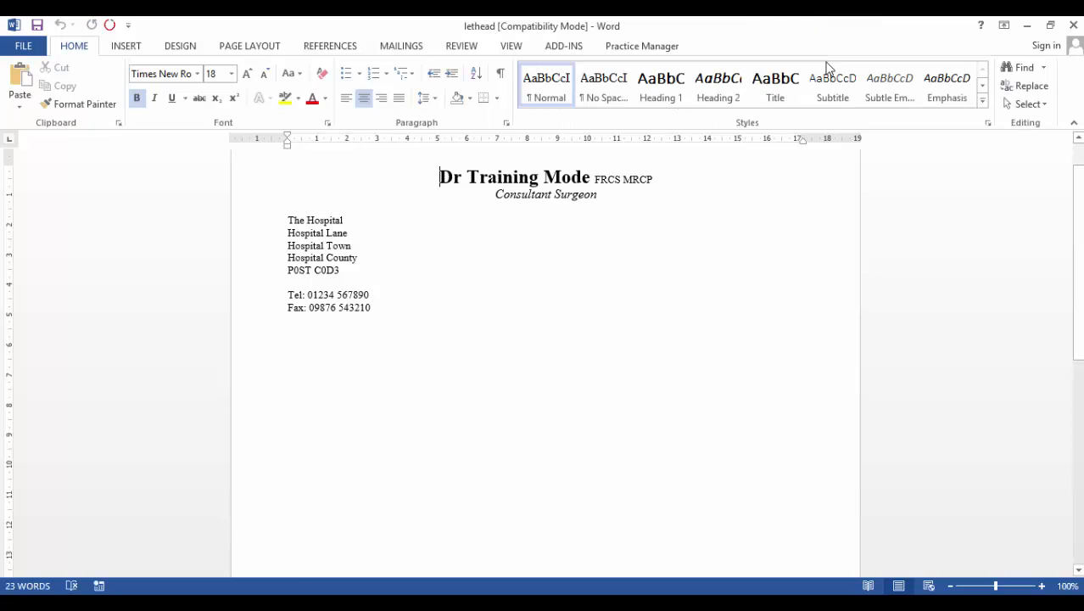
pyautogui.press('Down')
pyautogui.hotkey('ctrl', 'Right')
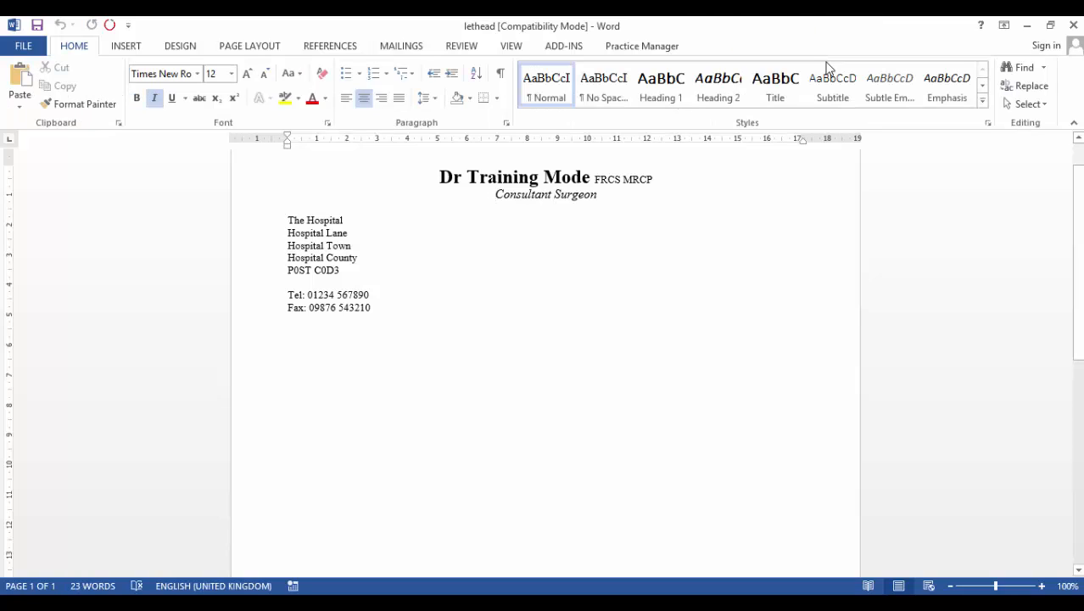
pyautogui.write('General')
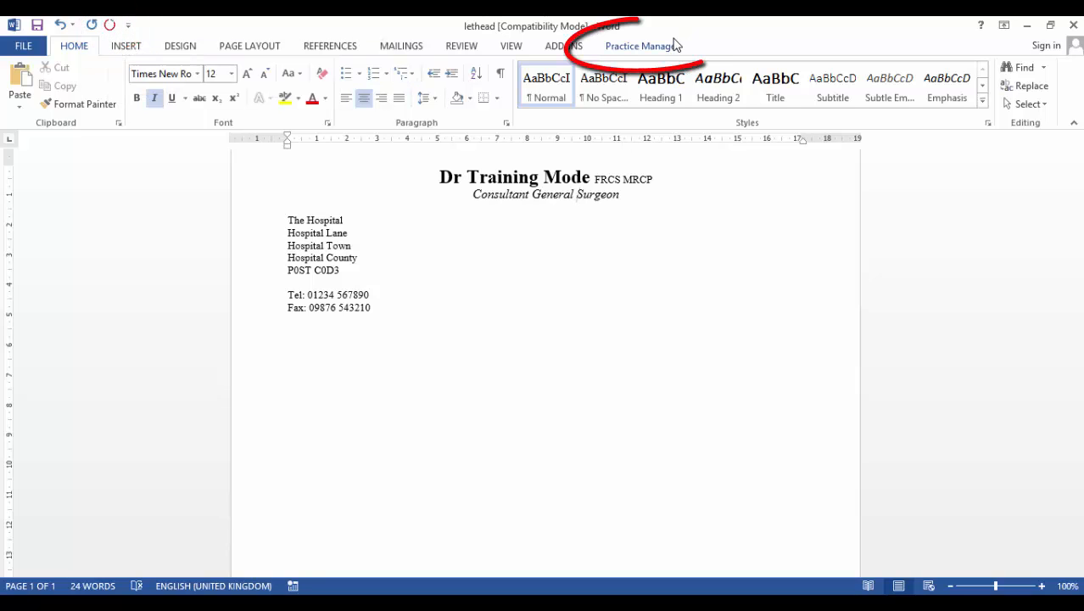
# Step: Save the edited letter heading, return to Practice Manager and close the headed stationery layouts
pyautogui.click(641, 46)
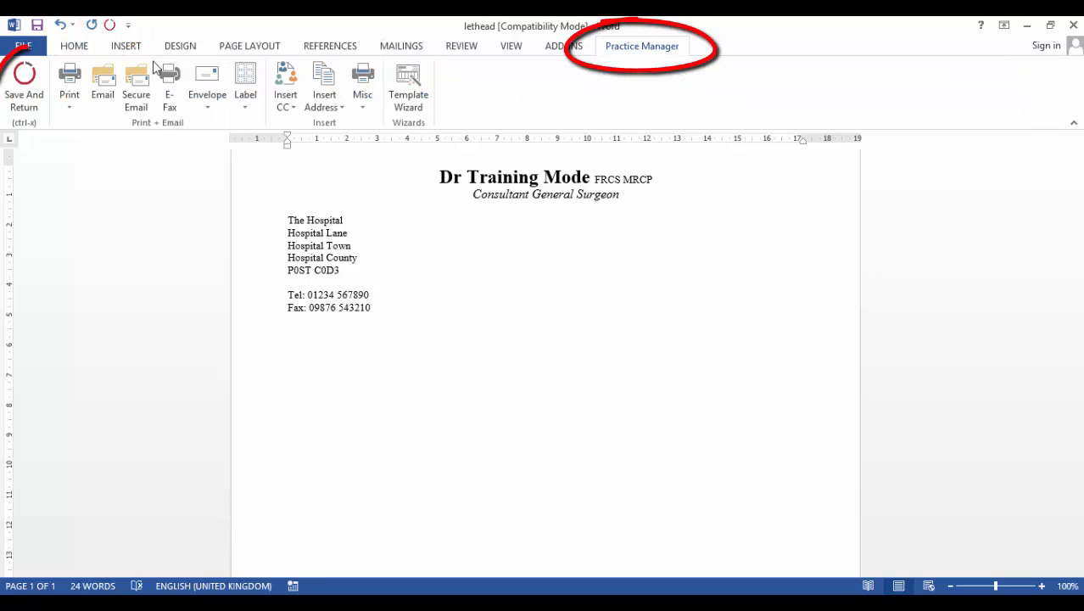
pyautogui.click(23, 76)
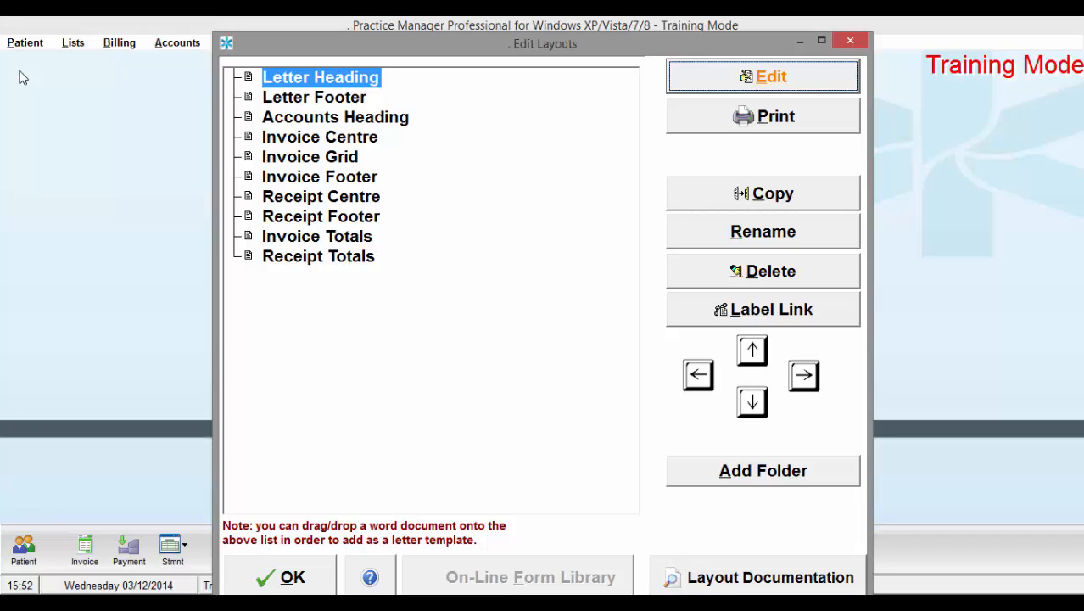
pyautogui.click(287, 578)
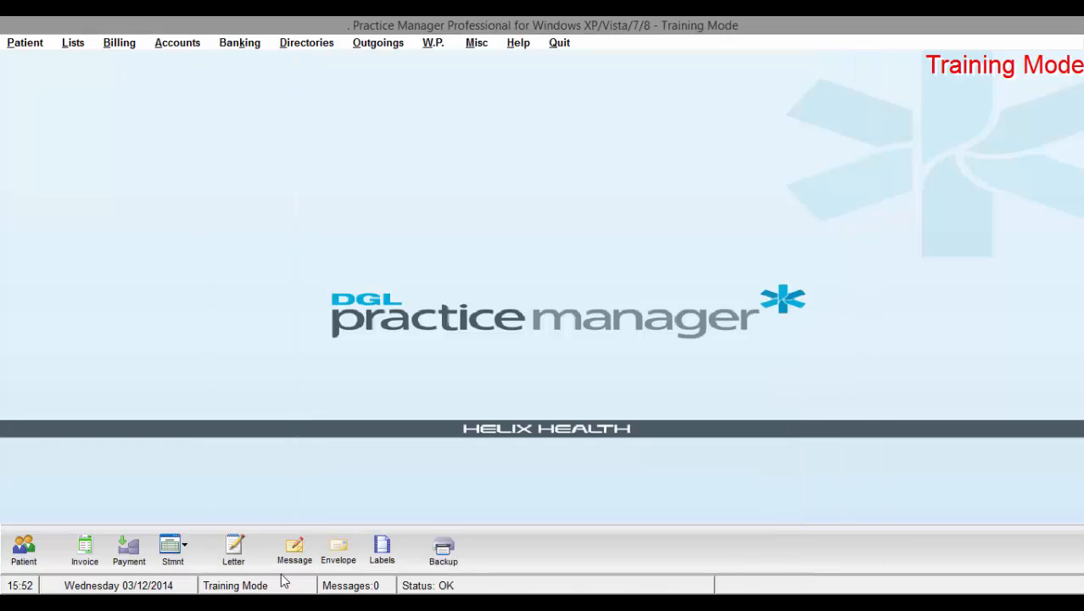